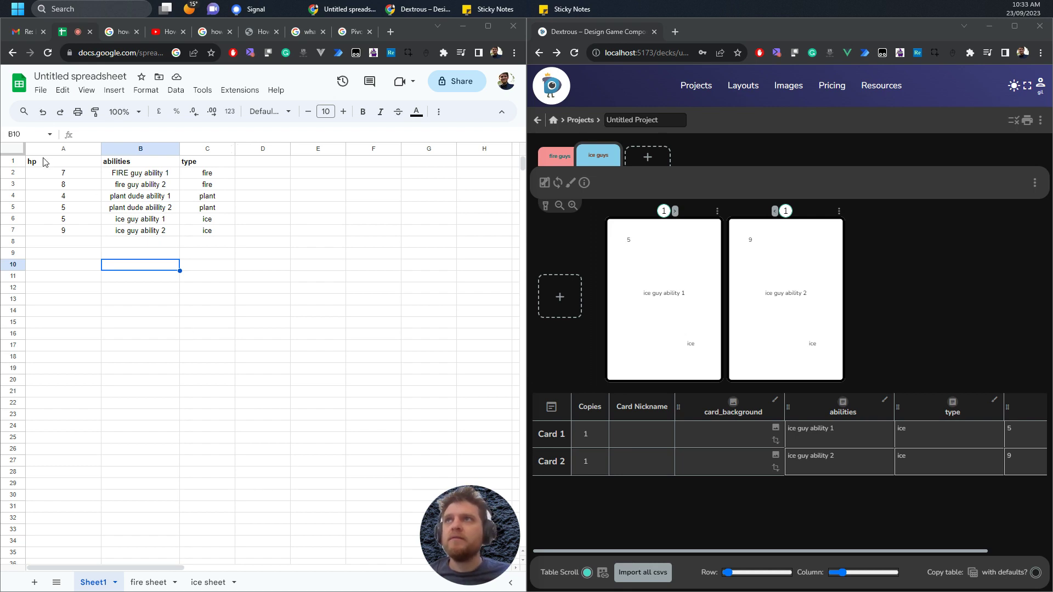
Step: Centre-align the hp, abilities and type headers in A1:C1
{"action": "left_click_drag", "start_coordinate": [40, 162], "coordinate": [220, 165]}
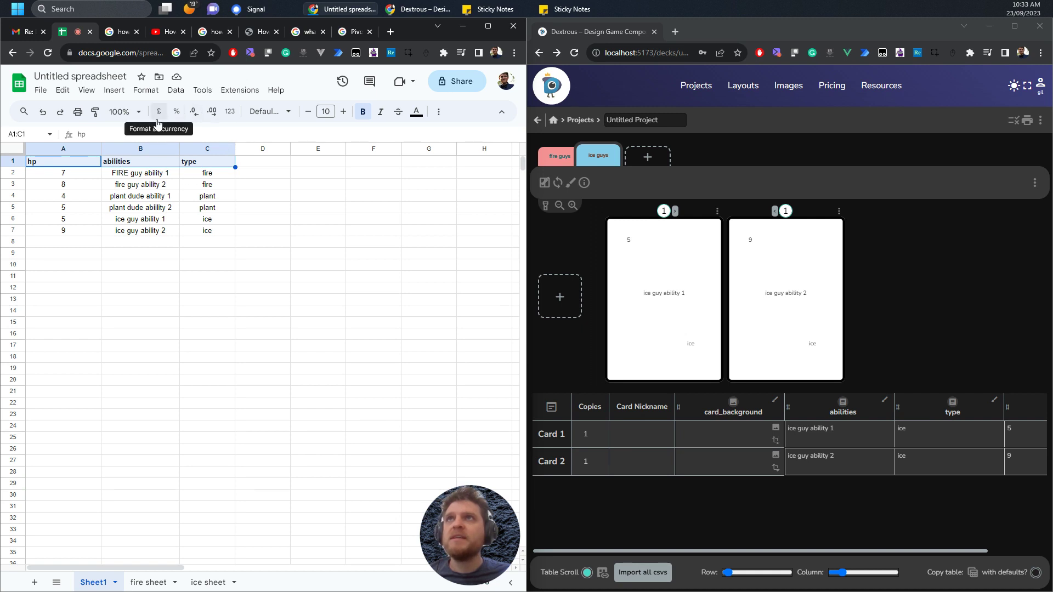
{"action": "left_click", "coordinate": [144, 92]}
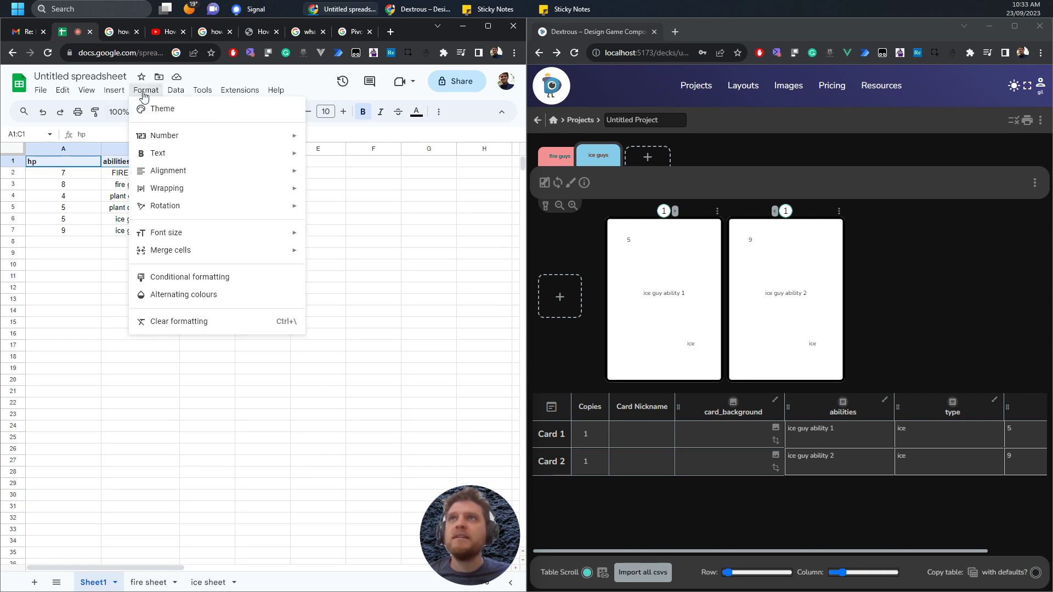
{"action": "mouse_move", "coordinate": [222, 174]}
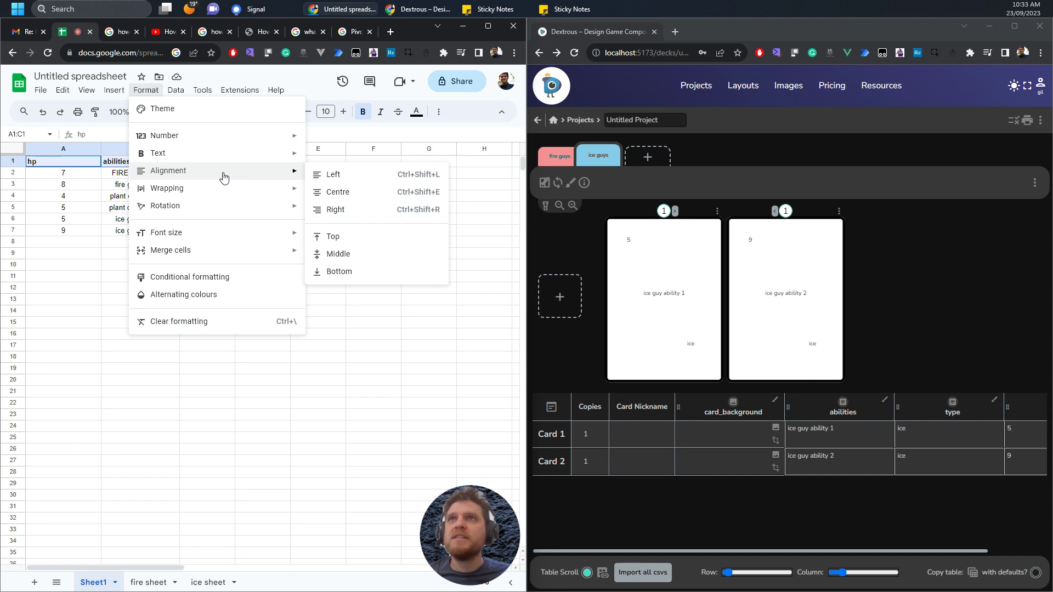
{"action": "left_click", "coordinate": [340, 196]}
{"action": "left_click", "coordinate": [129, 265]}
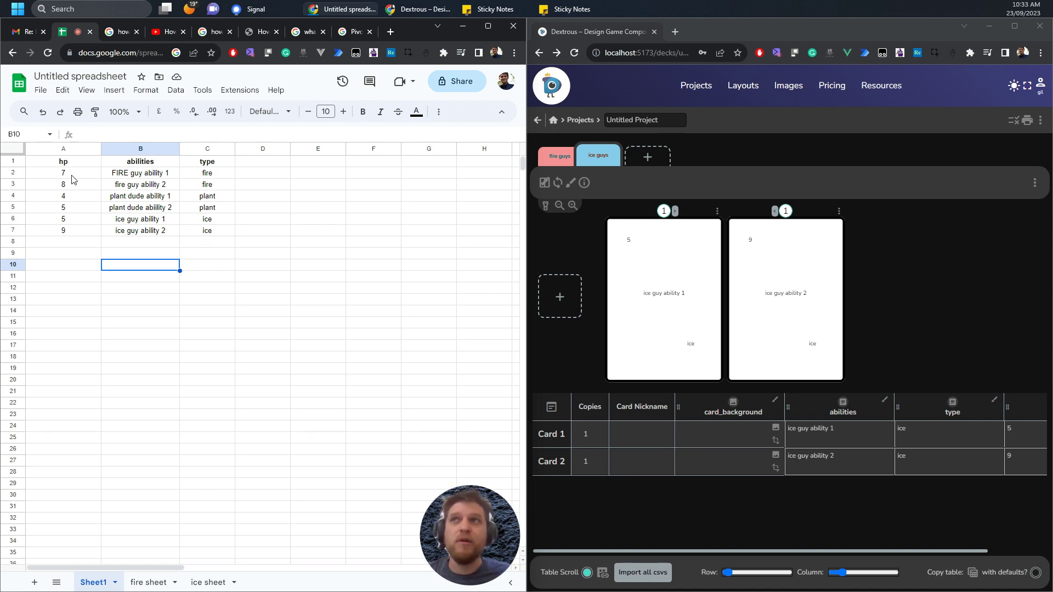
Step: Add a new blank sheet and rename it 'plant sheet'
{"action": "left_click_drag", "start_coordinate": [75, 177], "coordinate": [219, 233]}
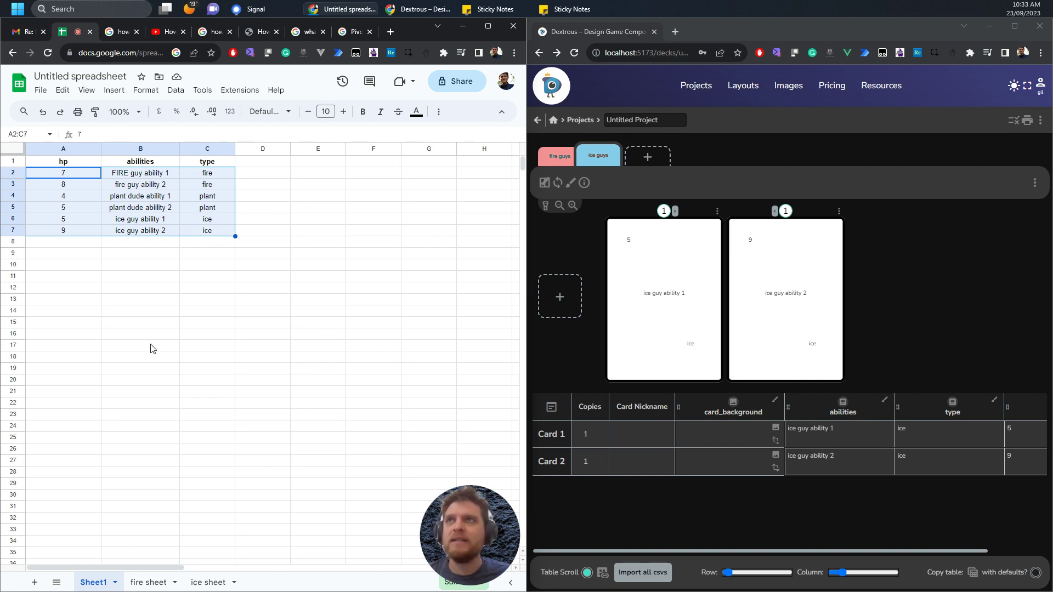
{"action": "left_click", "coordinate": [153, 288]}
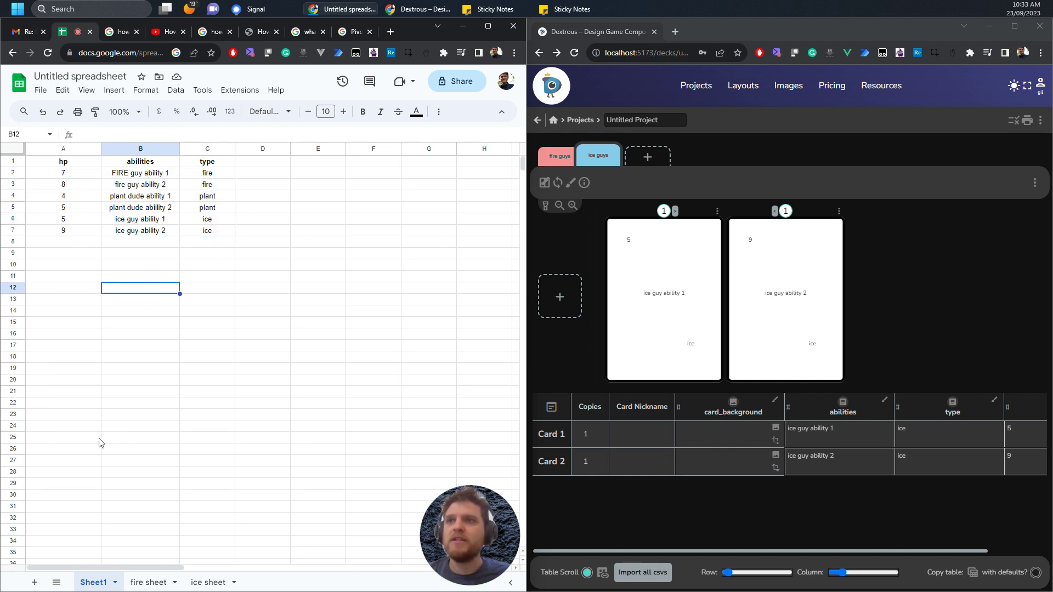
{"action": "left_click", "coordinate": [34, 582]}
{"action": "double_click", "coordinate": [145, 583]}
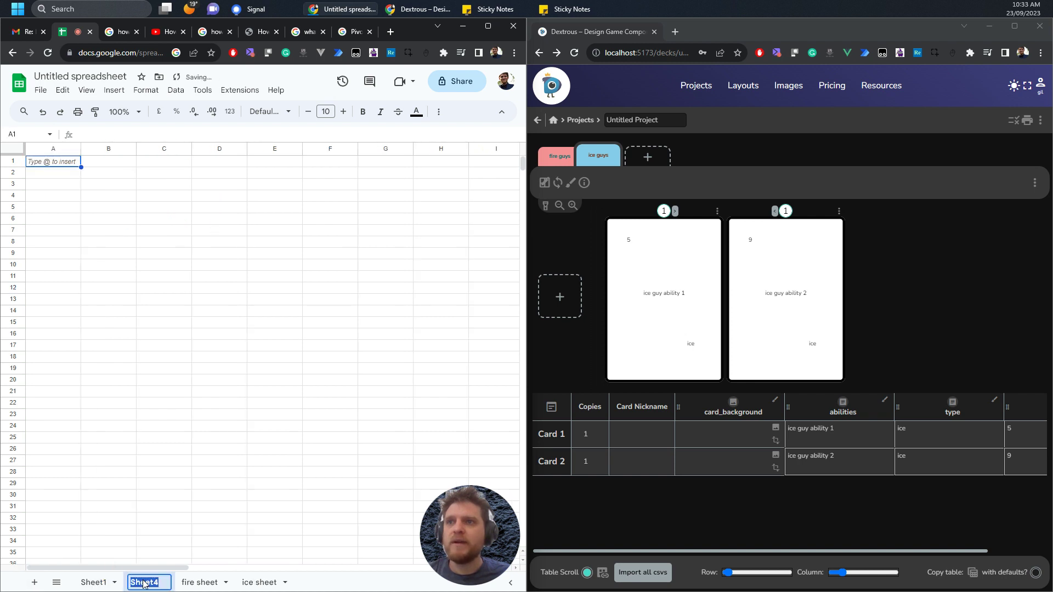
{"action": "type", "text": "plan"}
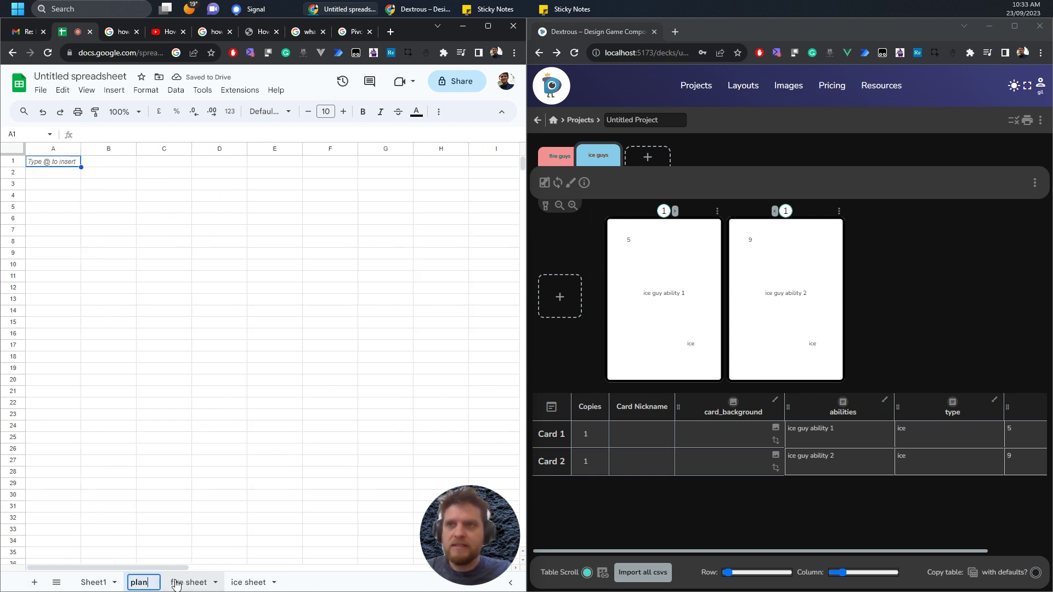
{"action": "type", "text": "t sheet"}
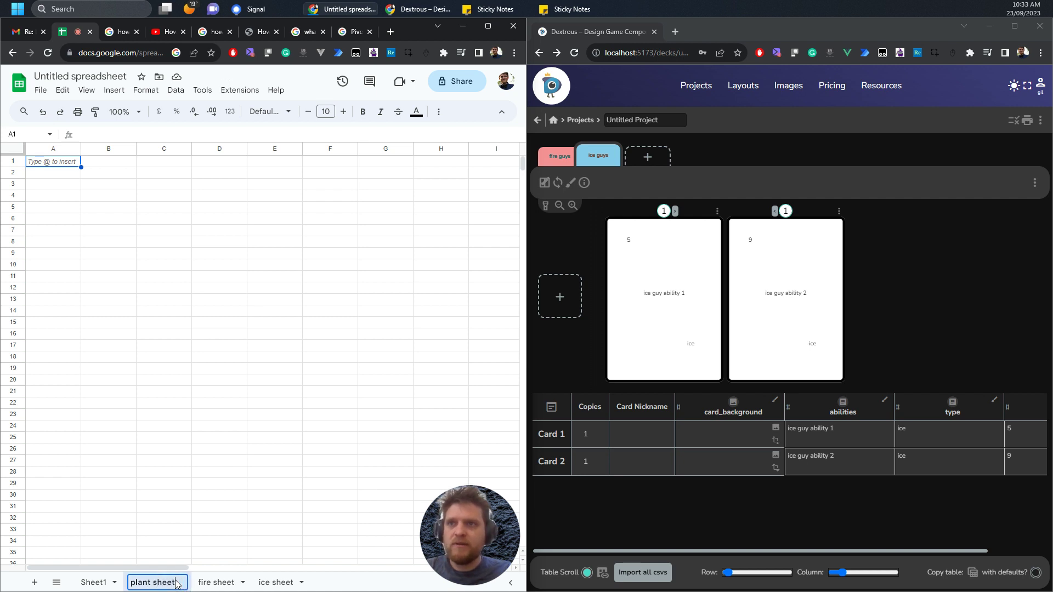
{"action": "key", "text": "Return"}
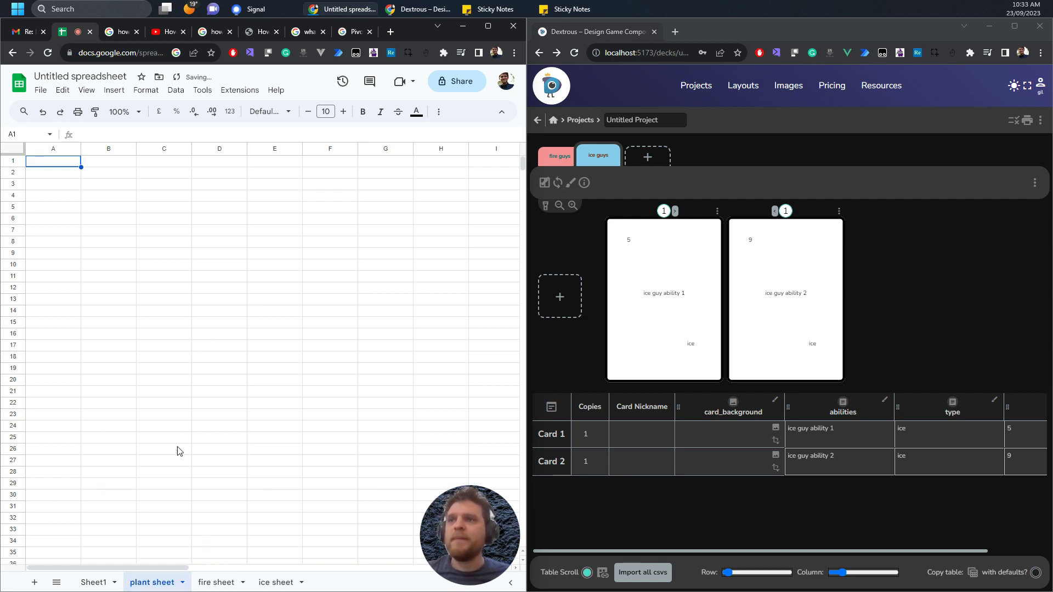
Step: Check the type values in Sheet1's column C, then switch to plant sheet
{"action": "left_click", "coordinate": [89, 582]}
{"action": "left_click", "coordinate": [129, 584]}
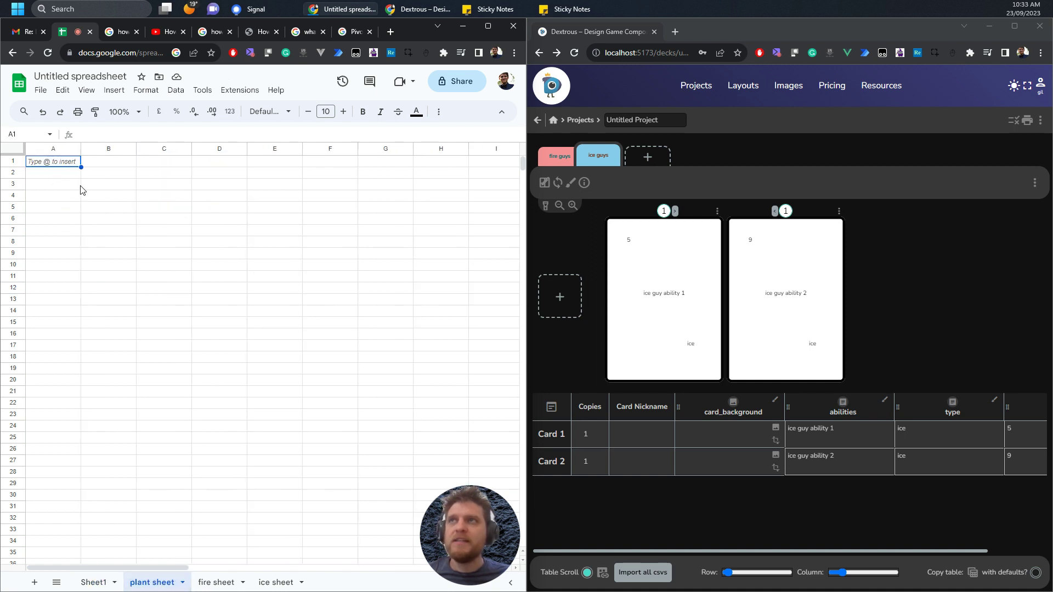
{"action": "left_click", "coordinate": [91, 582]}
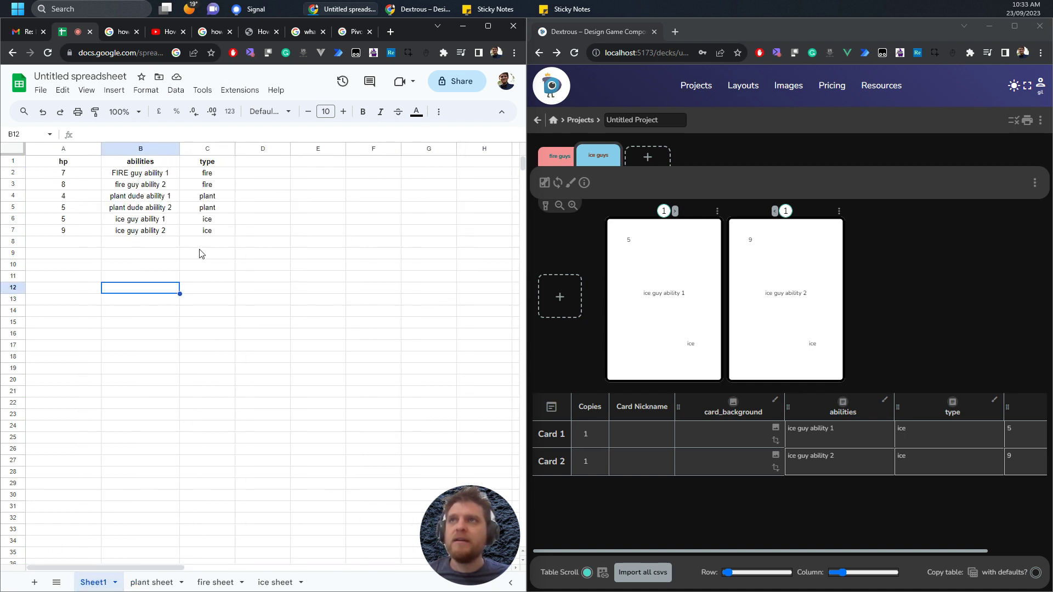
{"action": "left_click", "coordinate": [213, 198]}
{"action": "left_click", "coordinate": [214, 209]}
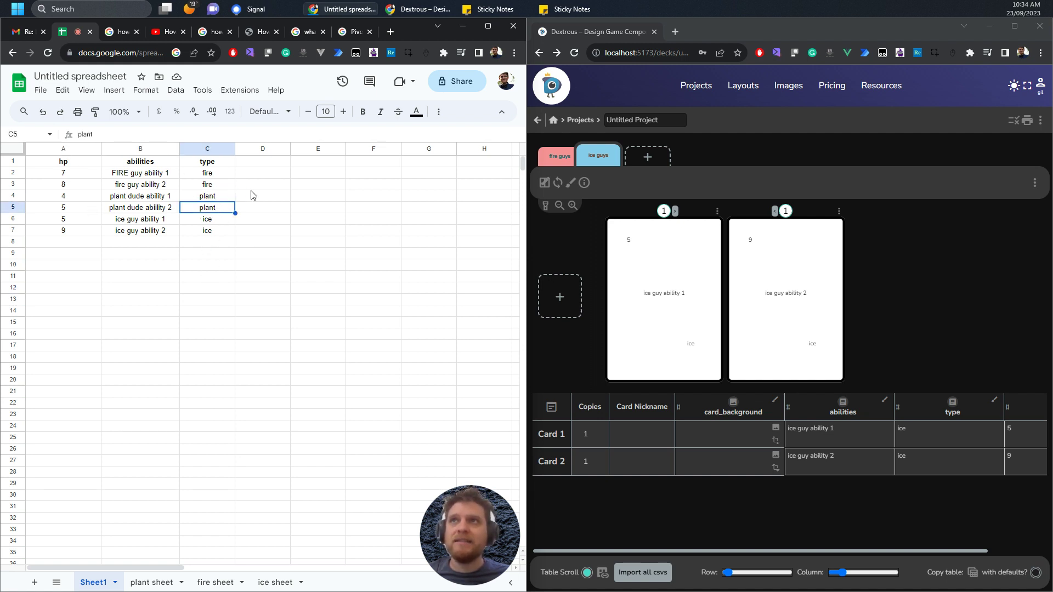
{"action": "left_click", "coordinate": [152, 582]}
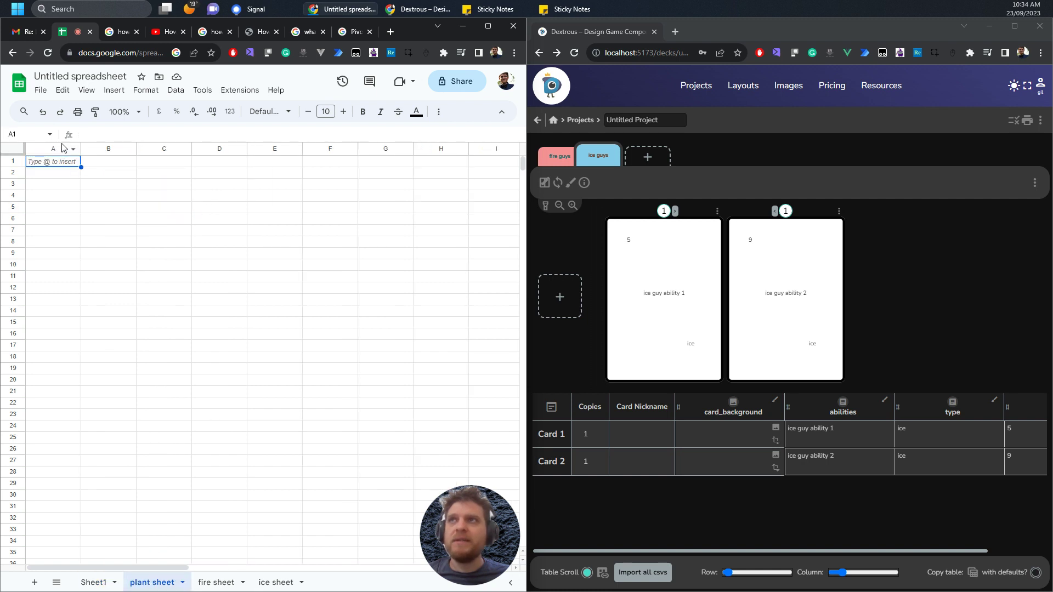
Step: Start a pivot table with its data range set to Sheet1!A1:C7
{"action": "left_click", "coordinate": [120, 93]}
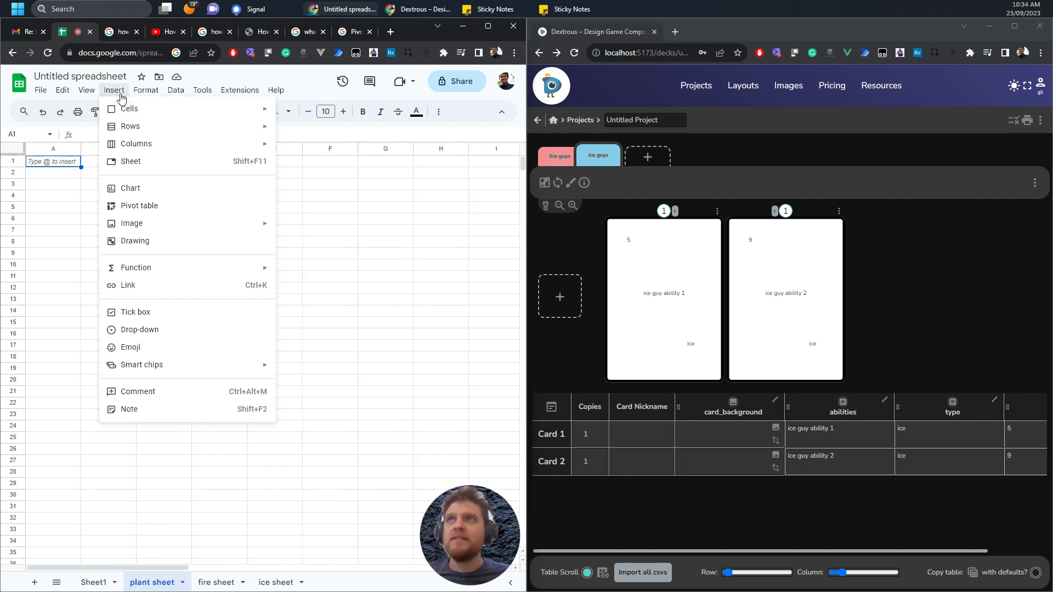
{"action": "left_click", "coordinate": [160, 209]}
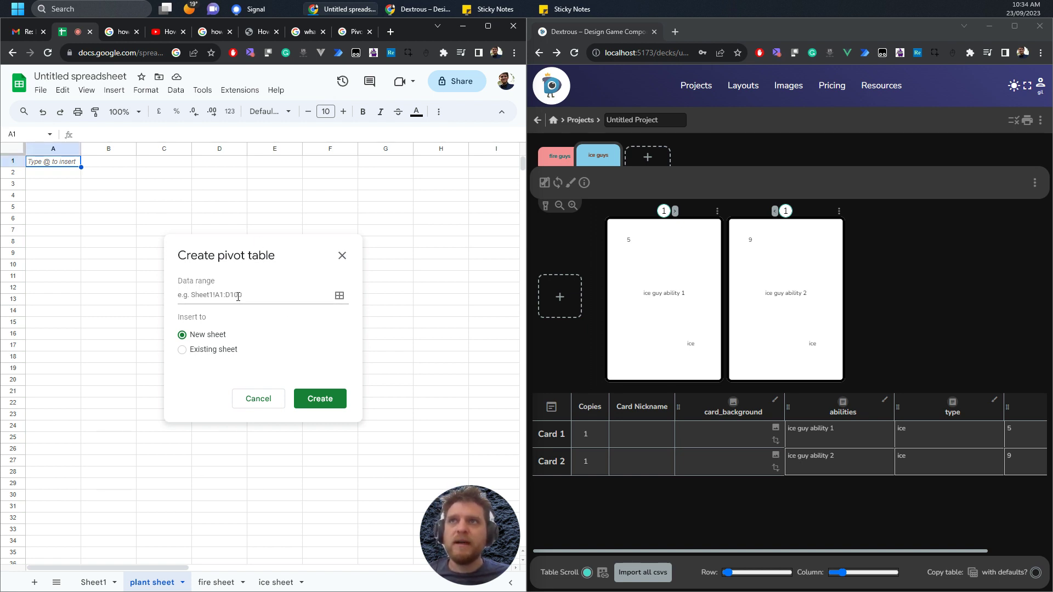
{"action": "left_click", "coordinate": [211, 295]}
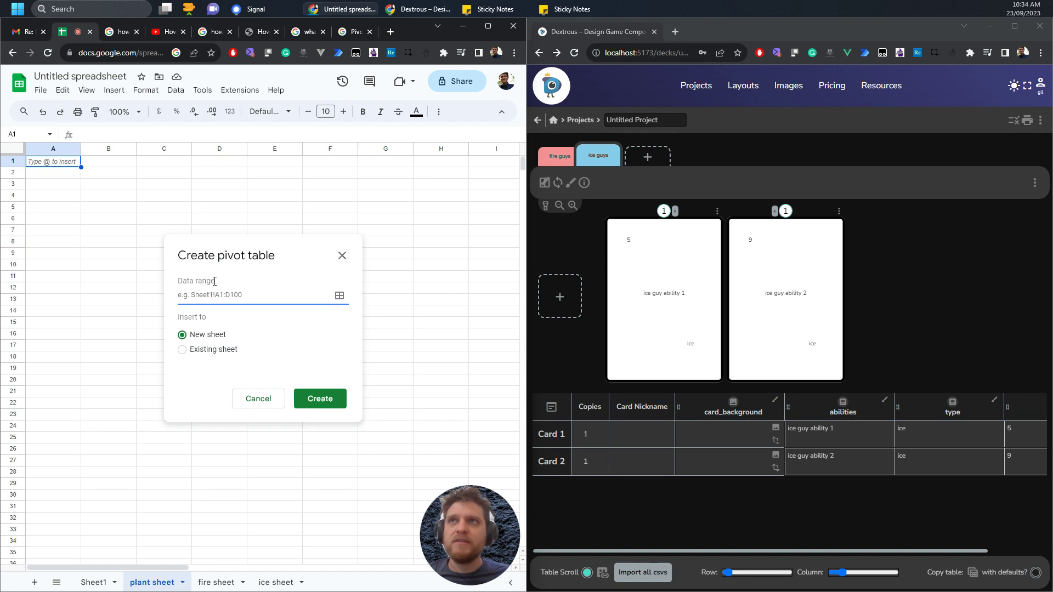
{"action": "left_click", "coordinate": [341, 296]}
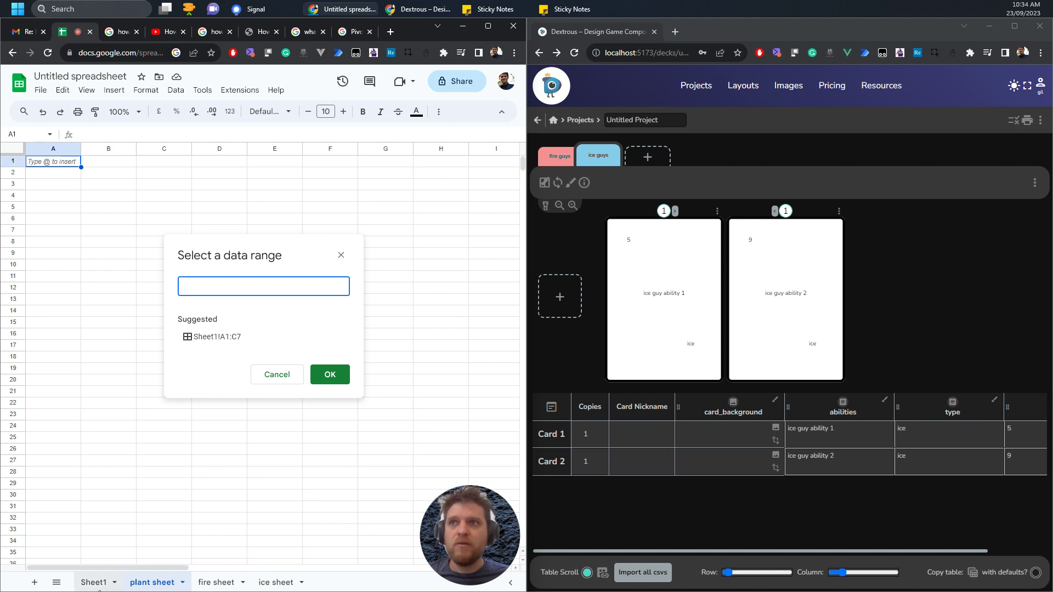
{"action": "left_click", "coordinate": [94, 582]}
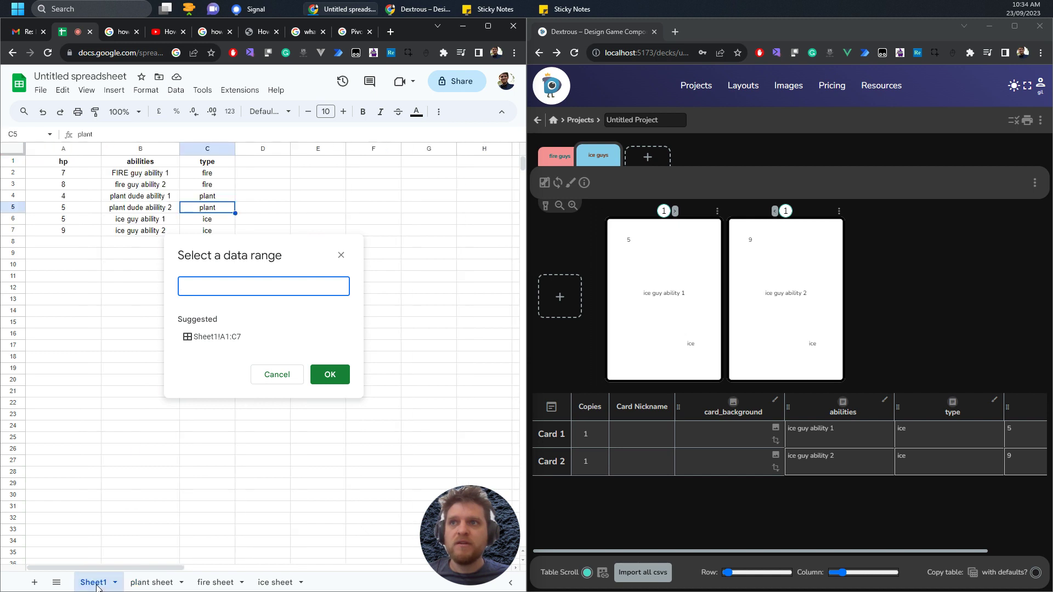
{"action": "left_click", "coordinate": [64, 162]}
{"action": "left_click_drag", "start_coordinate": [64, 165], "coordinate": [204, 234]}
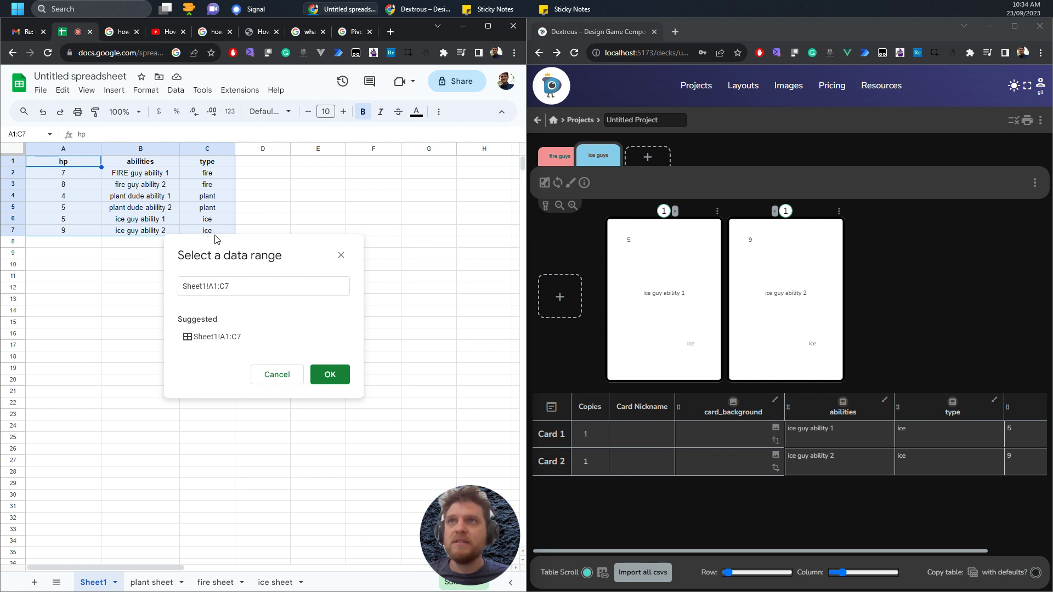
{"action": "left_click", "coordinate": [339, 376]}
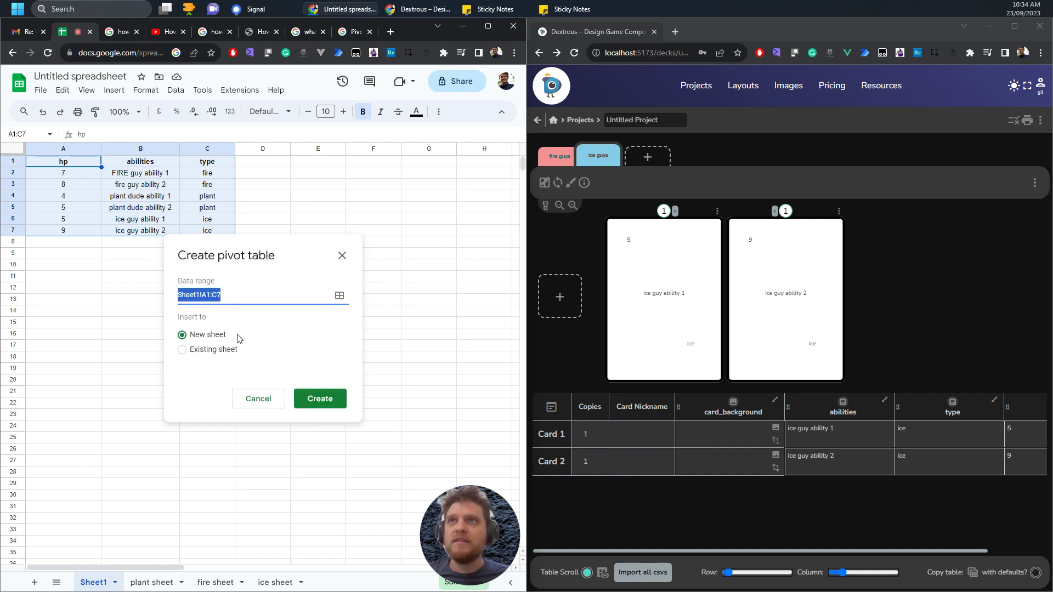
{"action": "left_click", "coordinate": [233, 296]}
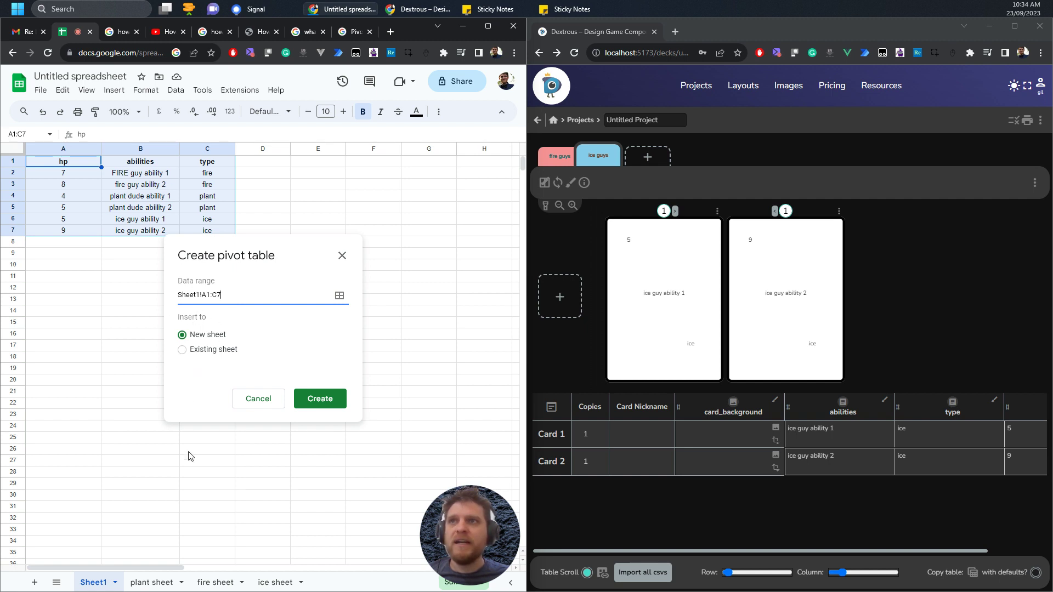
{"action": "left_click", "coordinate": [153, 583]}
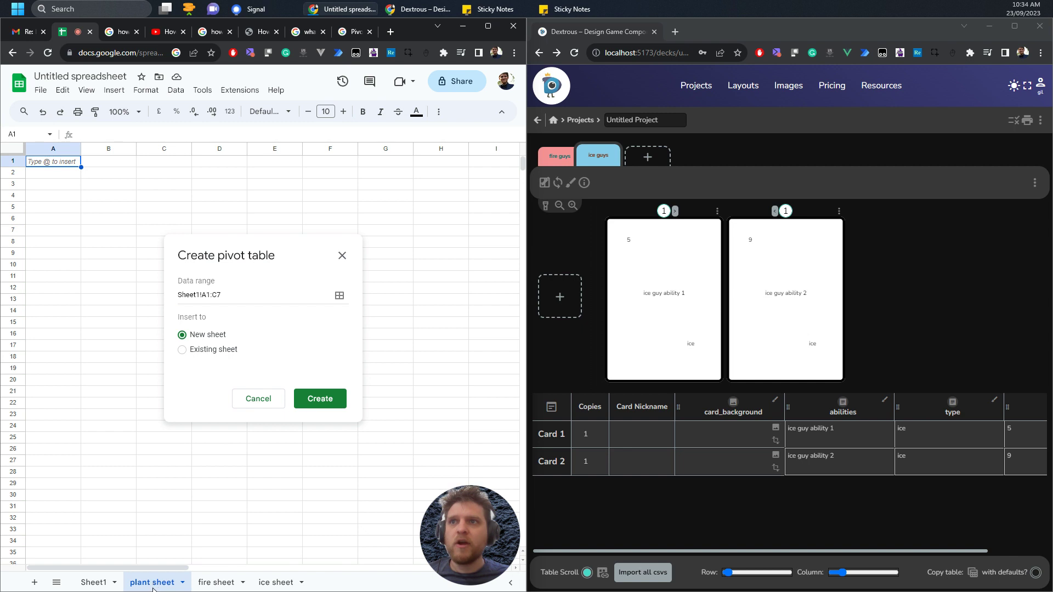
Step: Create the pivot table on the existing sheet at 'plant sheet'!A1
{"action": "left_click", "coordinate": [189, 351]}
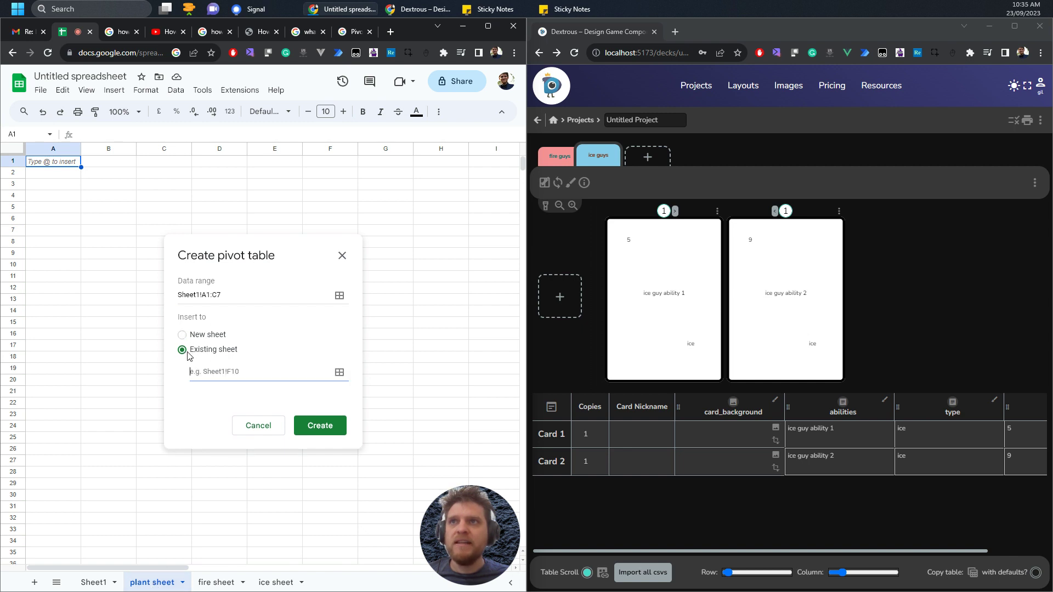
{"action": "left_click", "coordinate": [343, 375]}
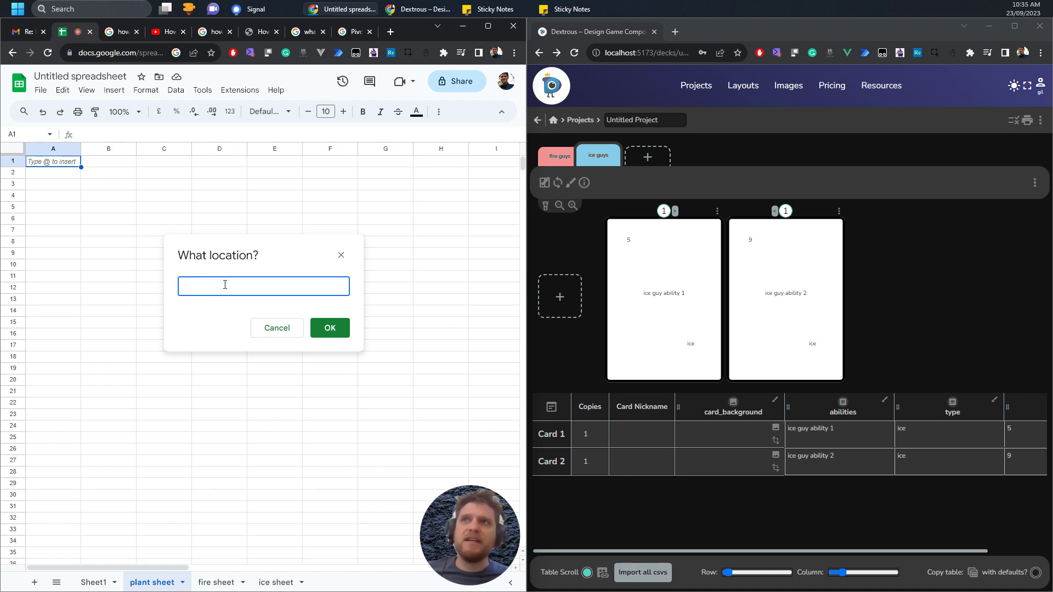
{"action": "left_click", "coordinate": [56, 165]}
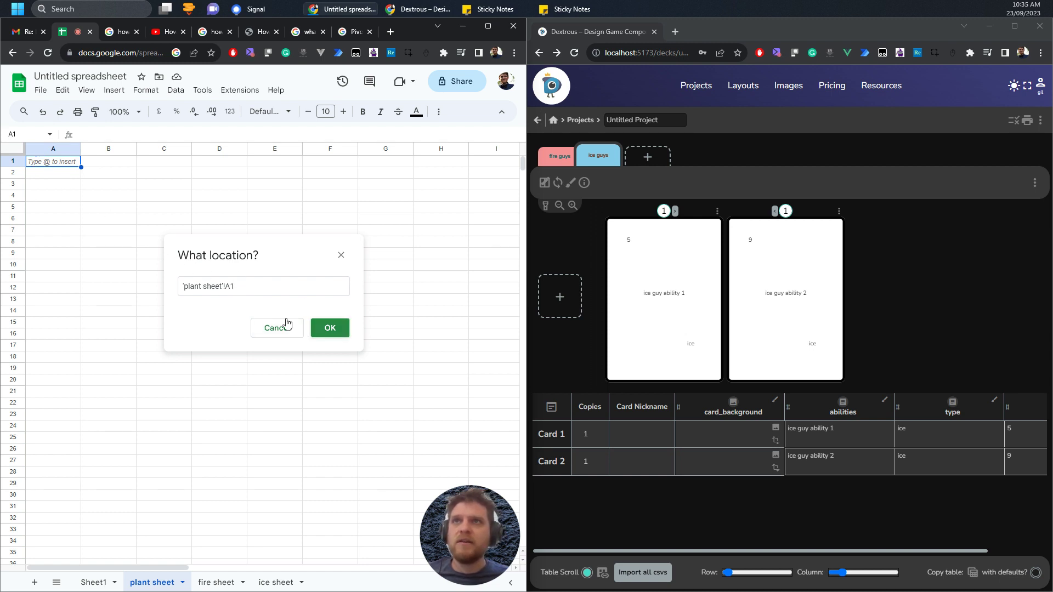
{"action": "left_click", "coordinate": [184, 285]}
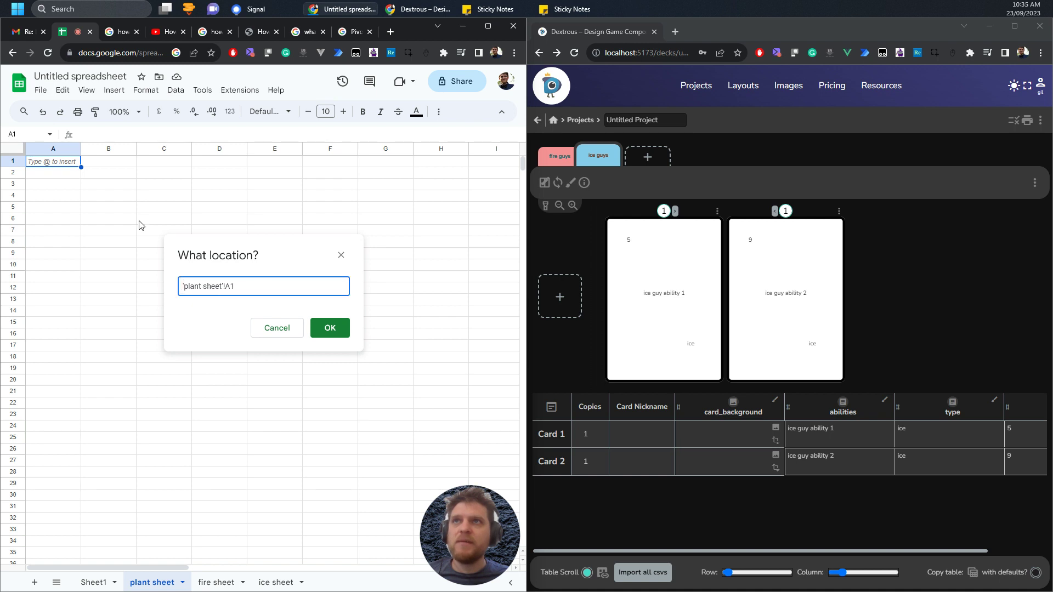
{"action": "left_click", "coordinate": [335, 335]}
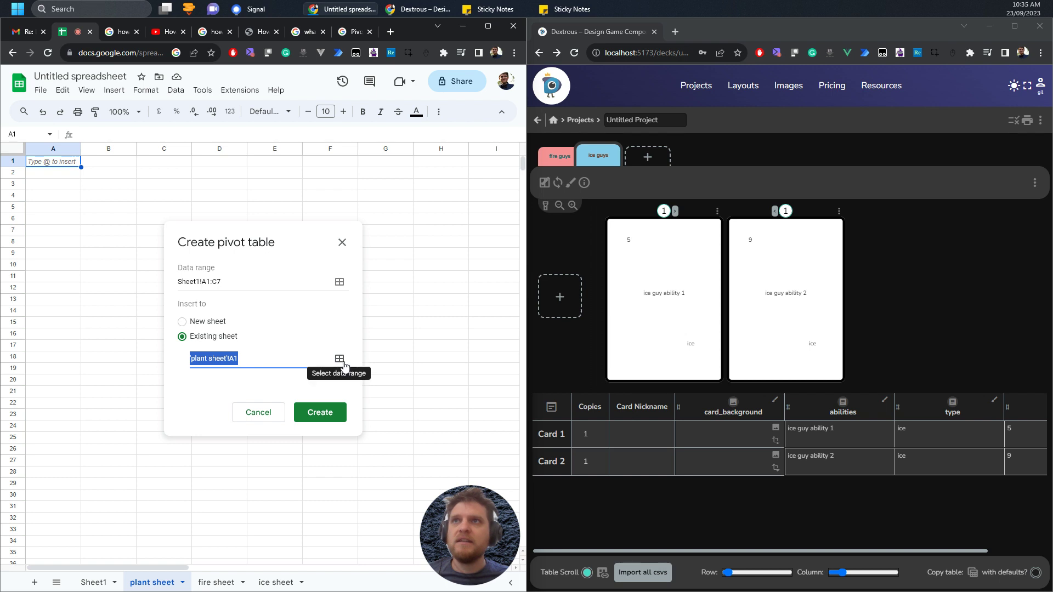
{"action": "left_click", "coordinate": [336, 415]}
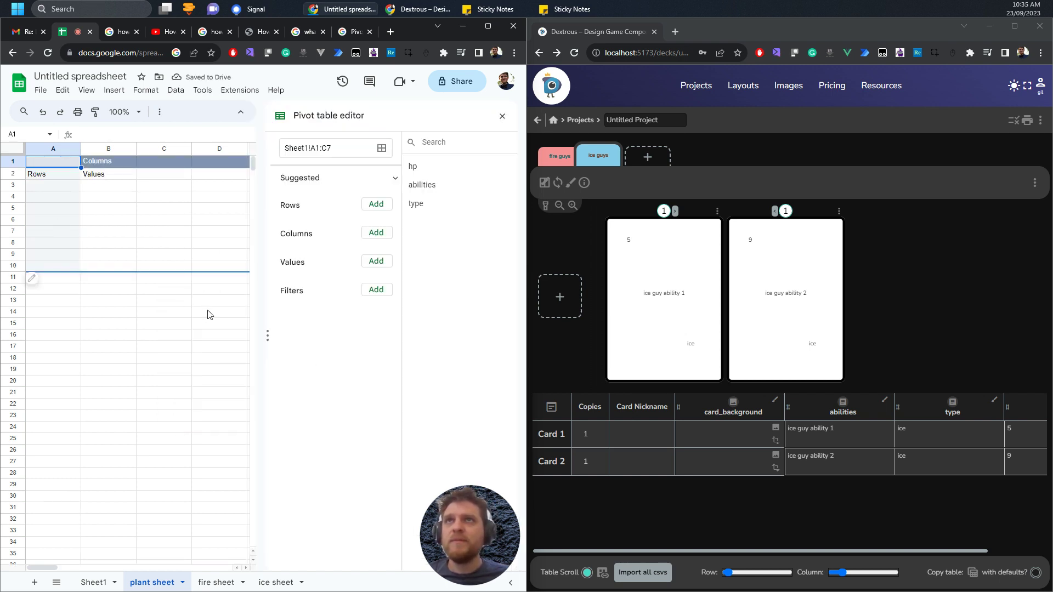
Step: Widen the spreadsheet window and reopen the pivot table editor
{"action": "left_click_drag", "start_coordinate": [524, 144], "coordinate": [762, 140]}
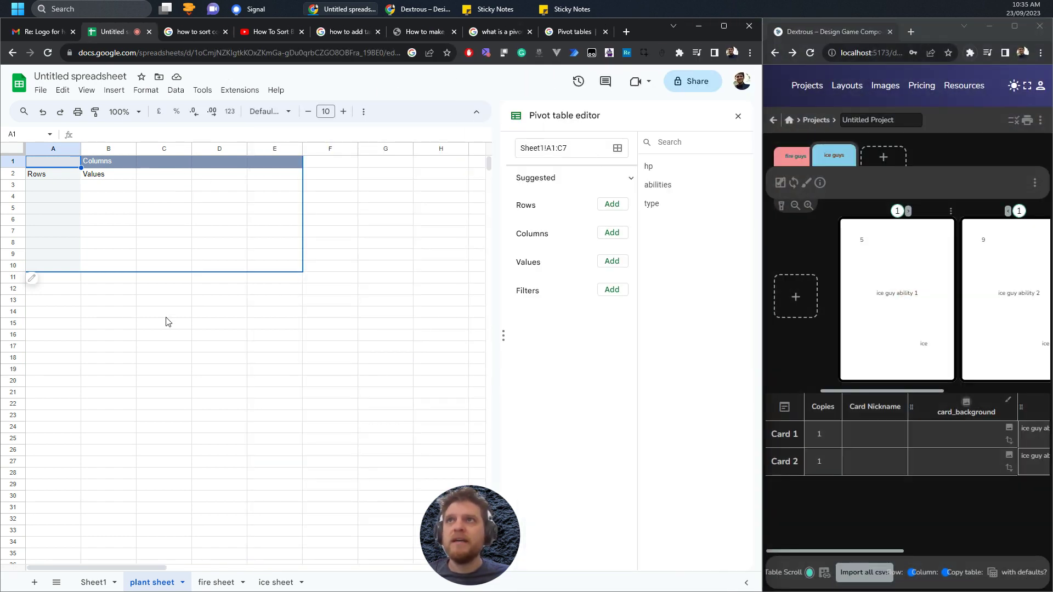
{"action": "left_click", "coordinate": [167, 322]}
{"action": "left_click", "coordinate": [435, 266]}
{"action": "left_click", "coordinate": [146, 351]}
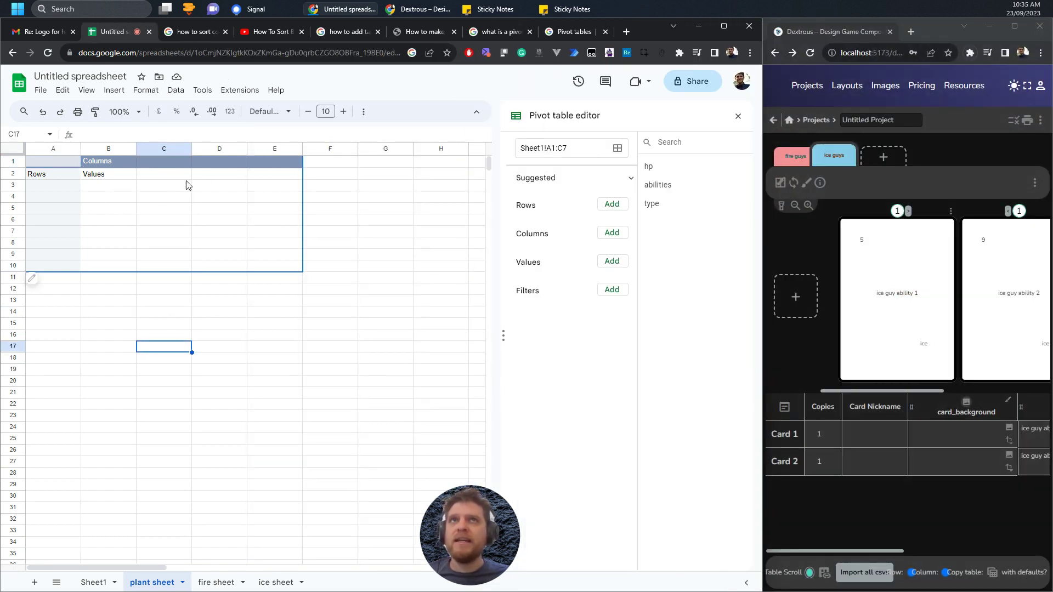
{"action": "mouse_move", "coordinate": [34, 285]}
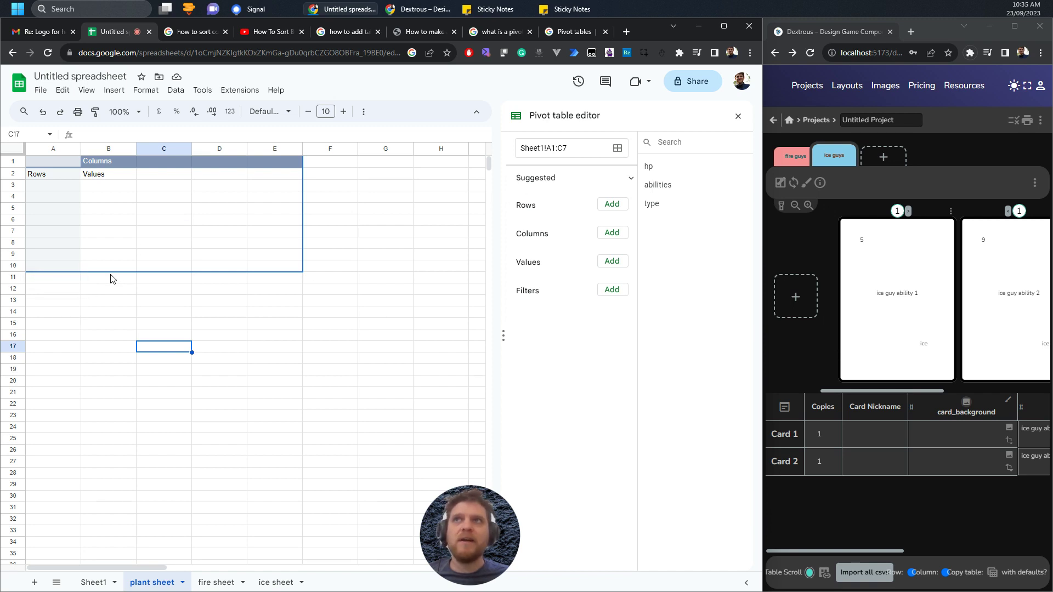
{"action": "left_click", "coordinate": [74, 283]}
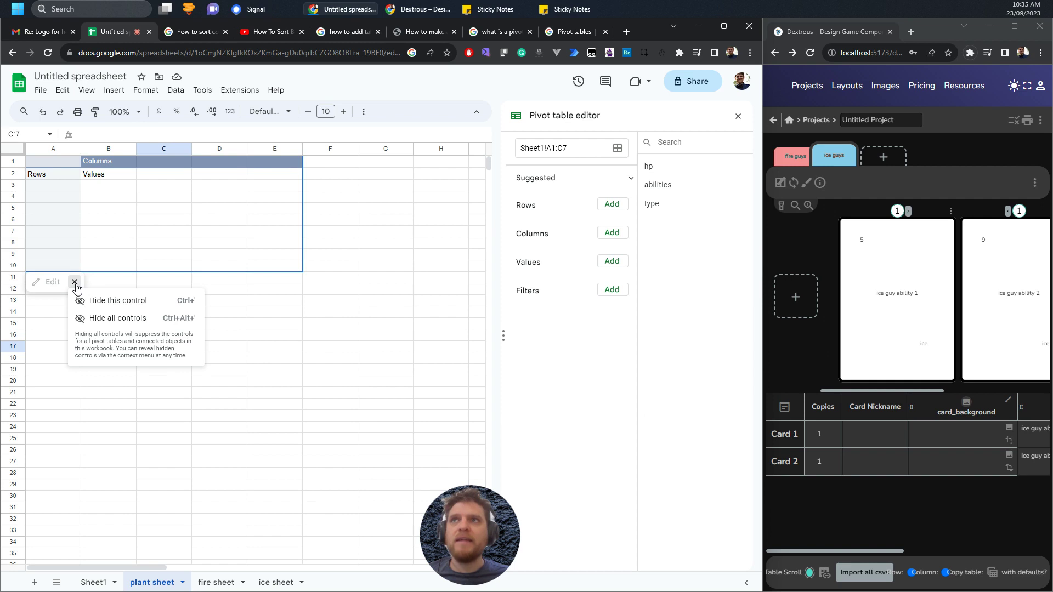
{"action": "left_click", "coordinate": [273, 290]}
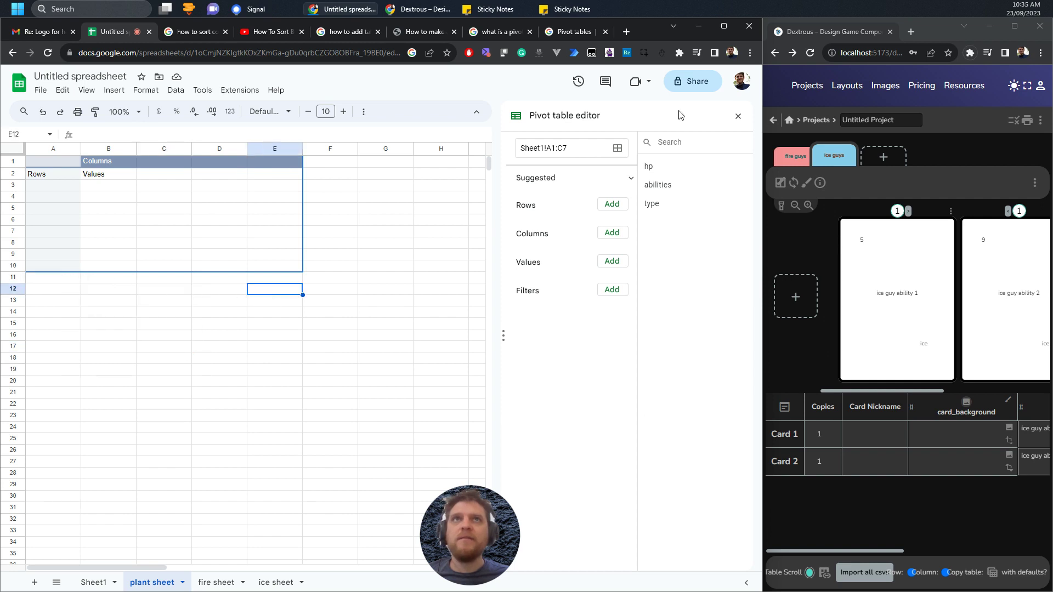
{"action": "left_click", "coordinate": [737, 116]}
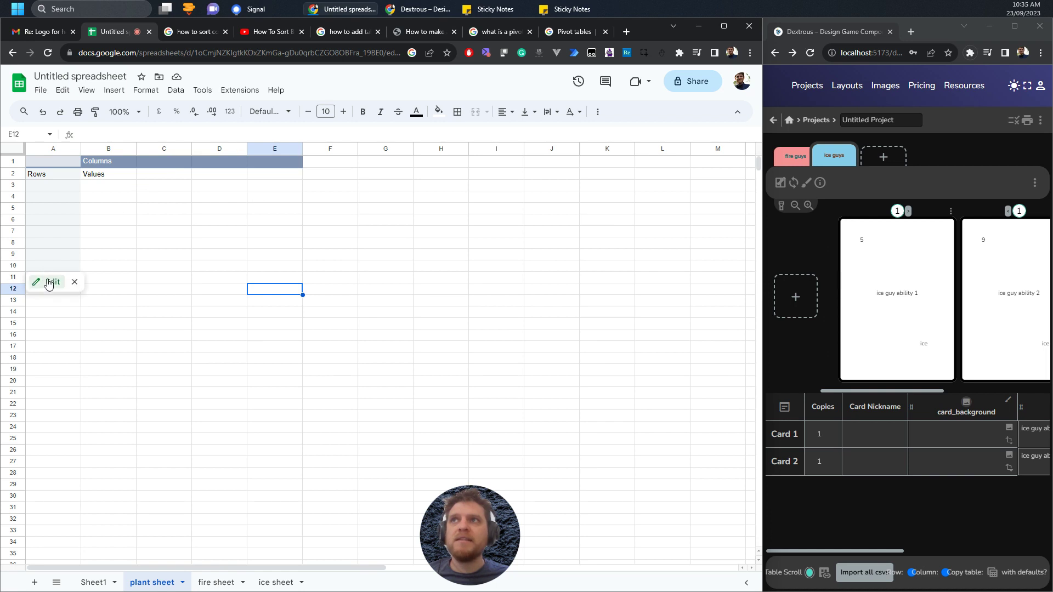
{"action": "left_click", "coordinate": [48, 283]}
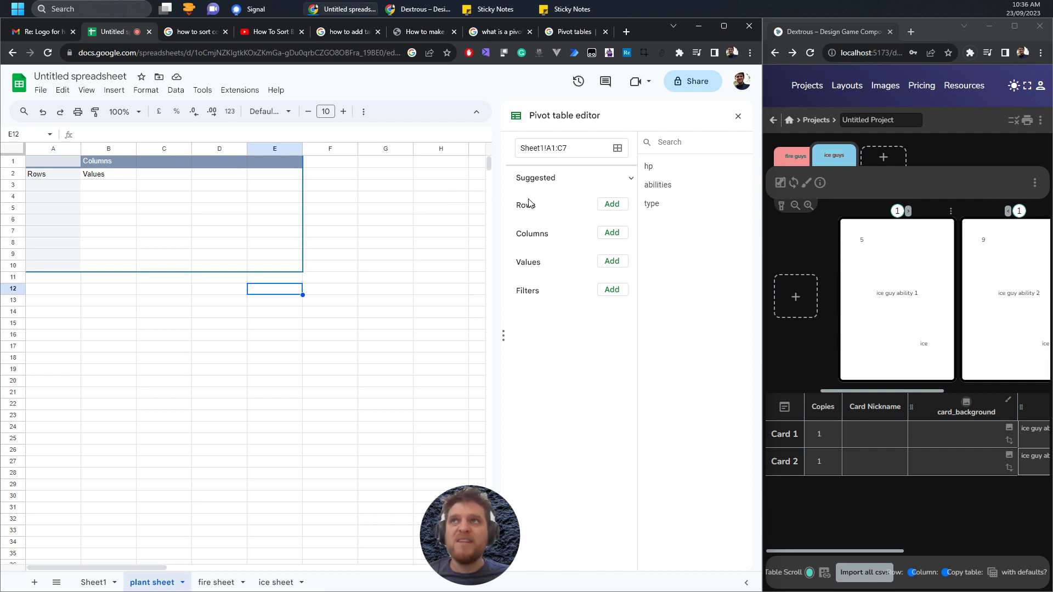
Step: Add hp, abilities and type as pivot row fields
{"action": "left_click", "coordinate": [612, 207]}
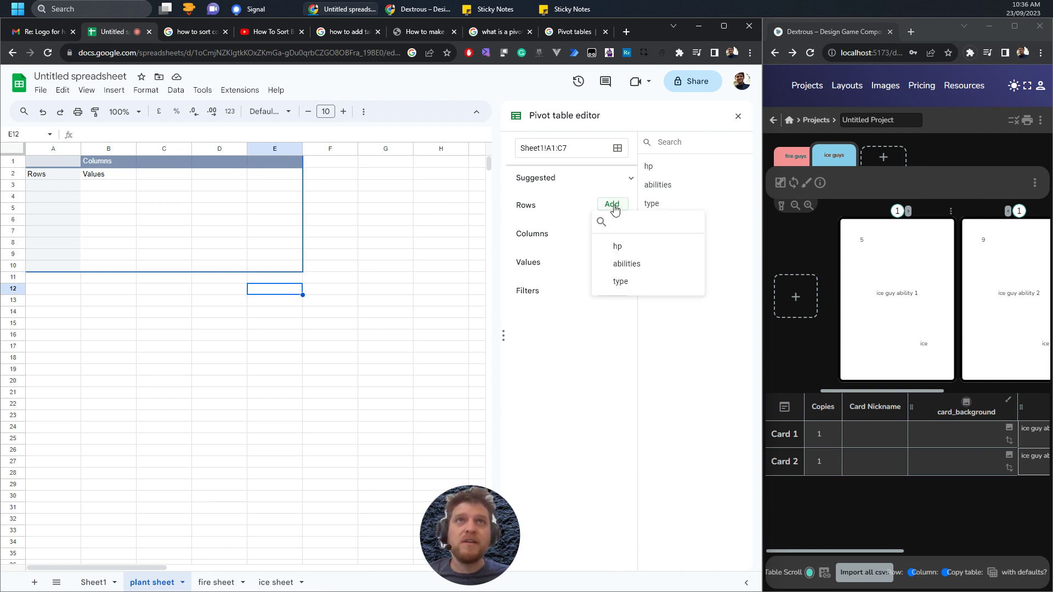
{"action": "left_click", "coordinate": [627, 252]}
{"action": "left_click", "coordinate": [615, 206]}
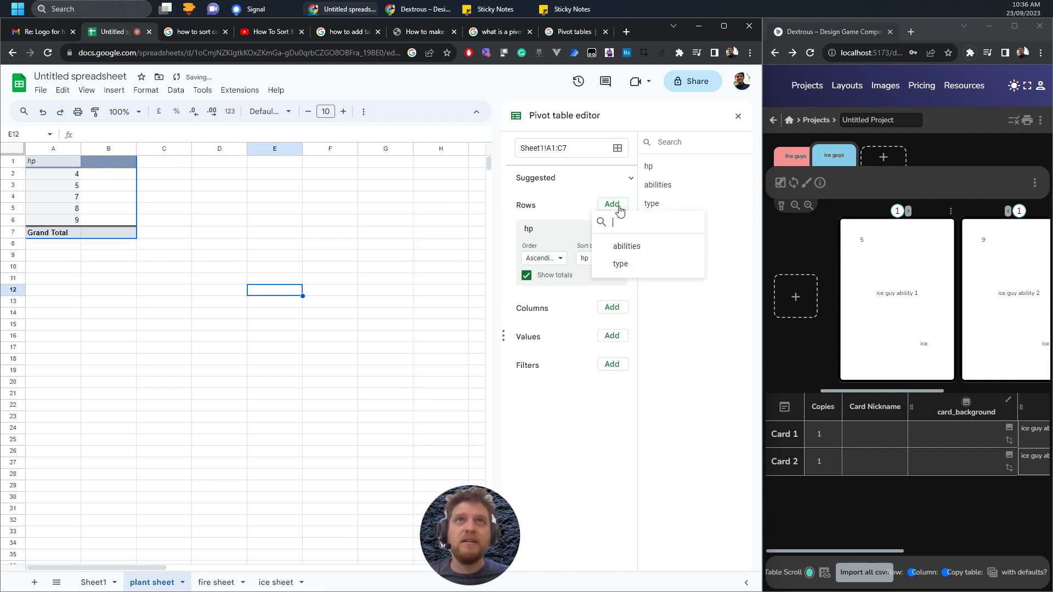
{"action": "left_click", "coordinate": [626, 246]}
{"action": "left_click", "coordinate": [614, 206]}
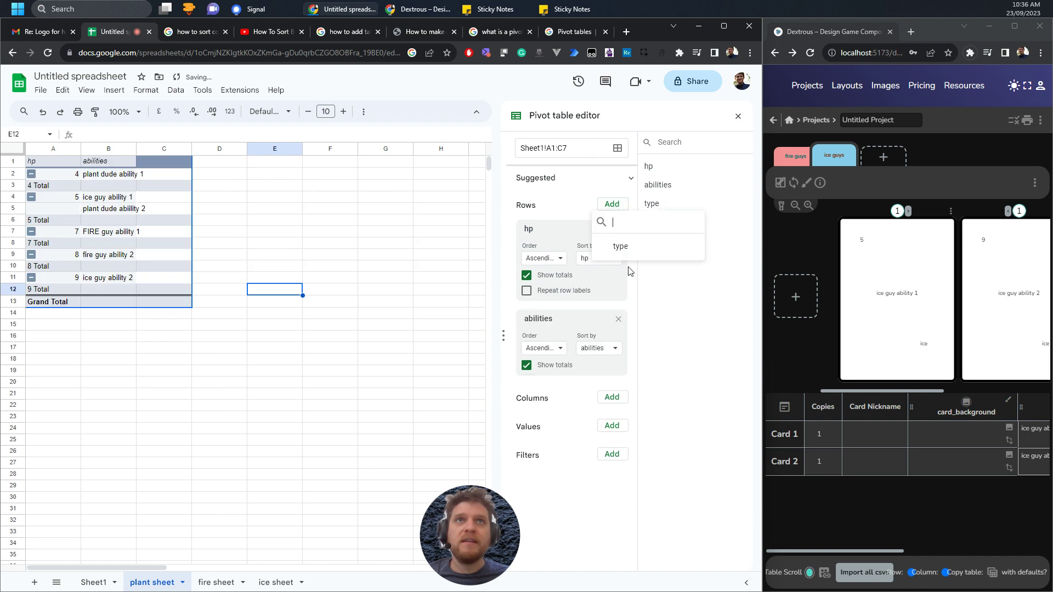
{"action": "left_click", "coordinate": [628, 248]}
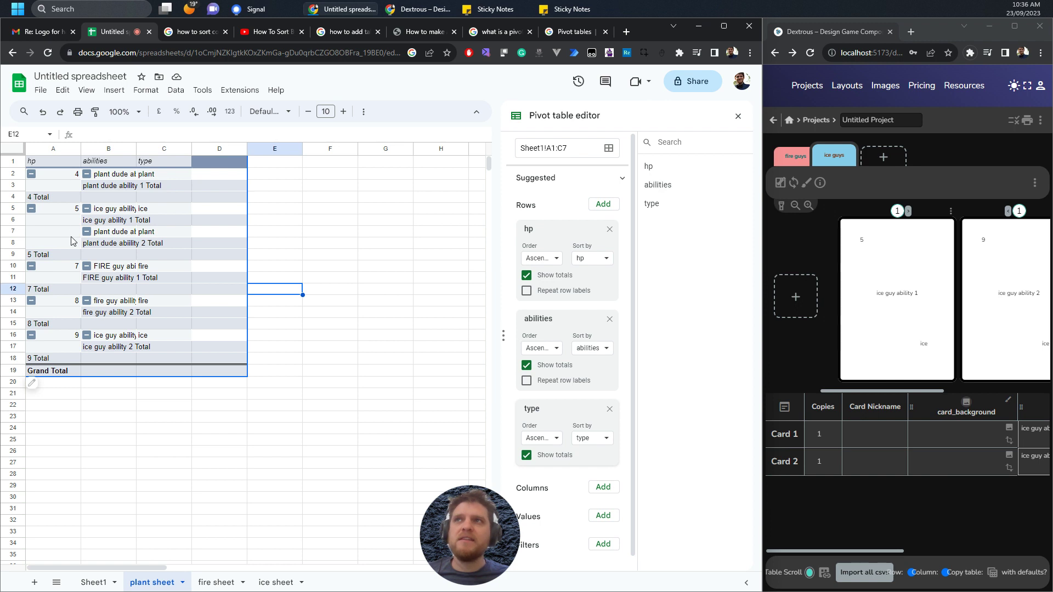
Step: Repeat hp and abilities row labels and turn off totals for hp, abilities and type
{"action": "left_click", "coordinate": [531, 291]}
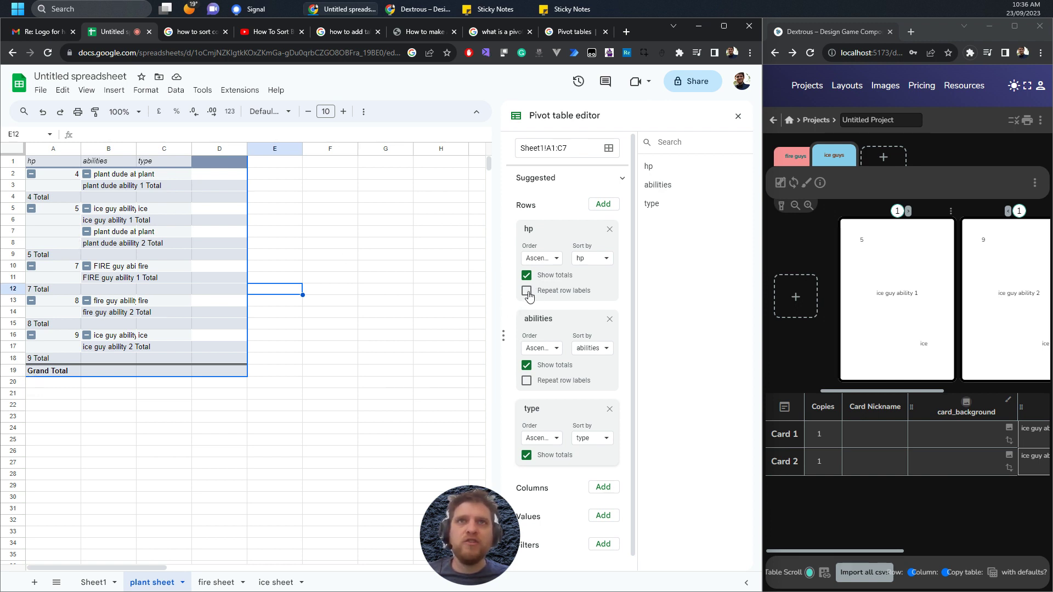
{"action": "left_click", "coordinate": [527, 381]}
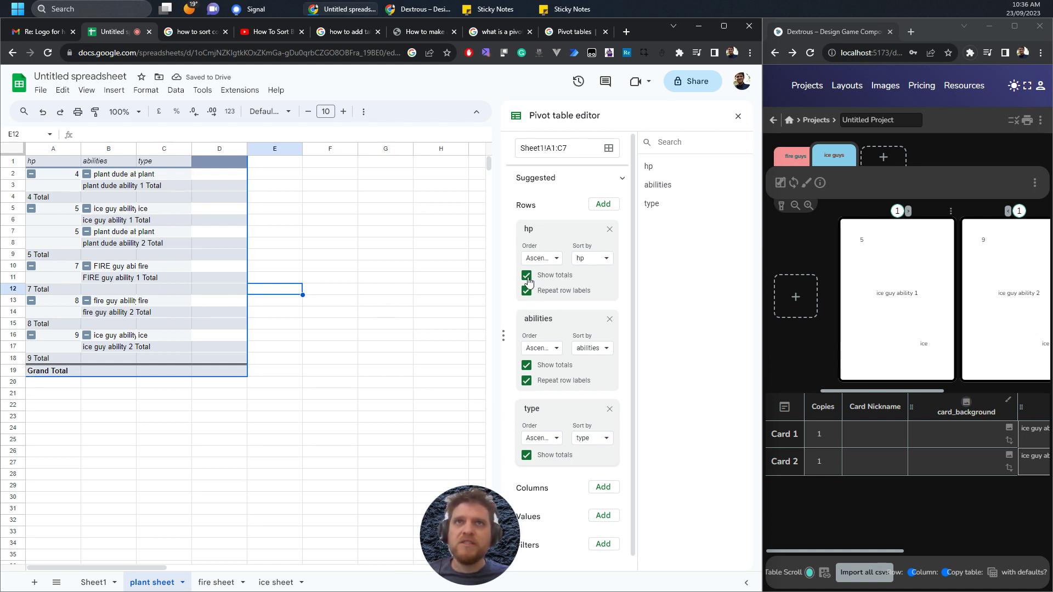
{"action": "left_click", "coordinate": [526, 276]}
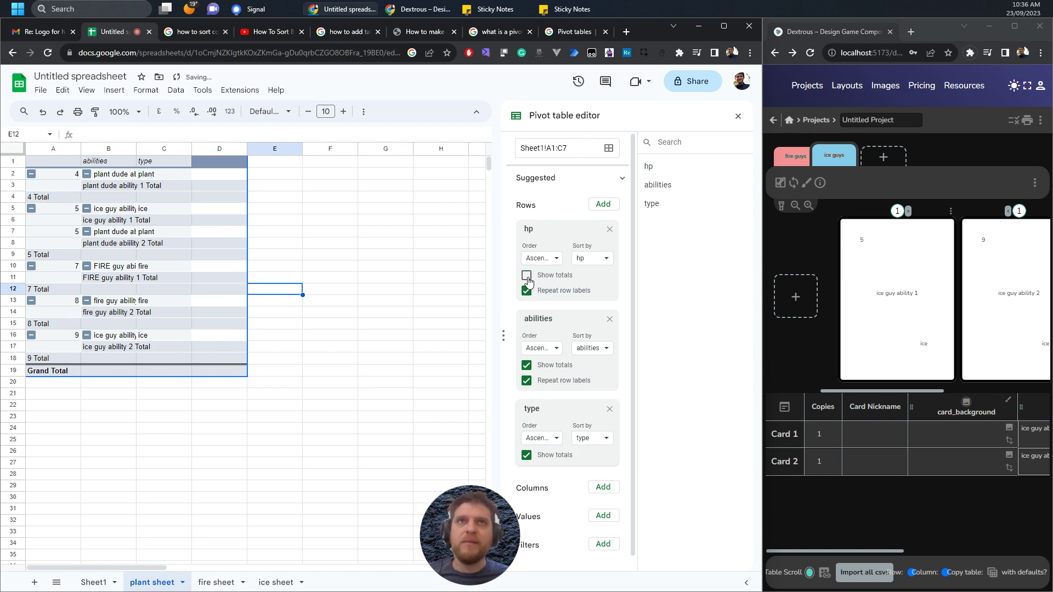
{"action": "left_click", "coordinate": [527, 366]}
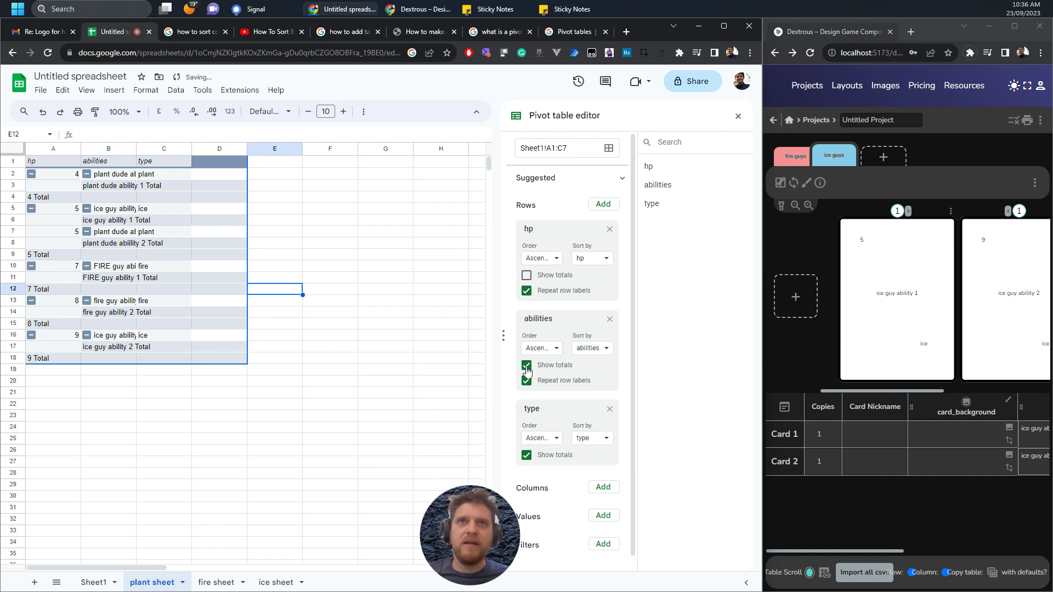
{"action": "left_click", "coordinate": [526, 456]}
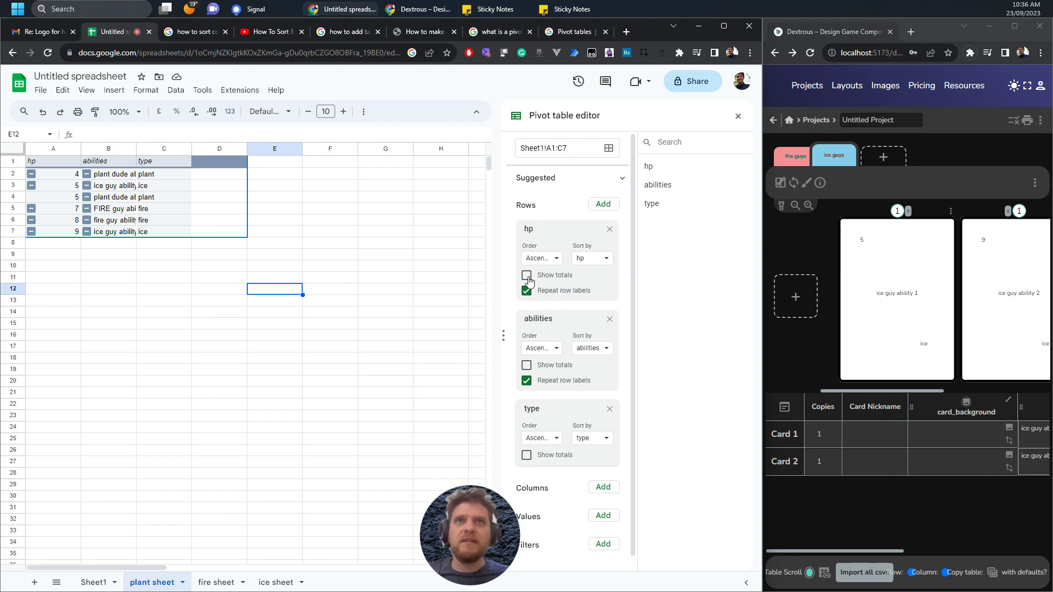
{"action": "scroll", "coordinate": [547, 368], "scroll_direction": "down", "scroll_amount": 1}
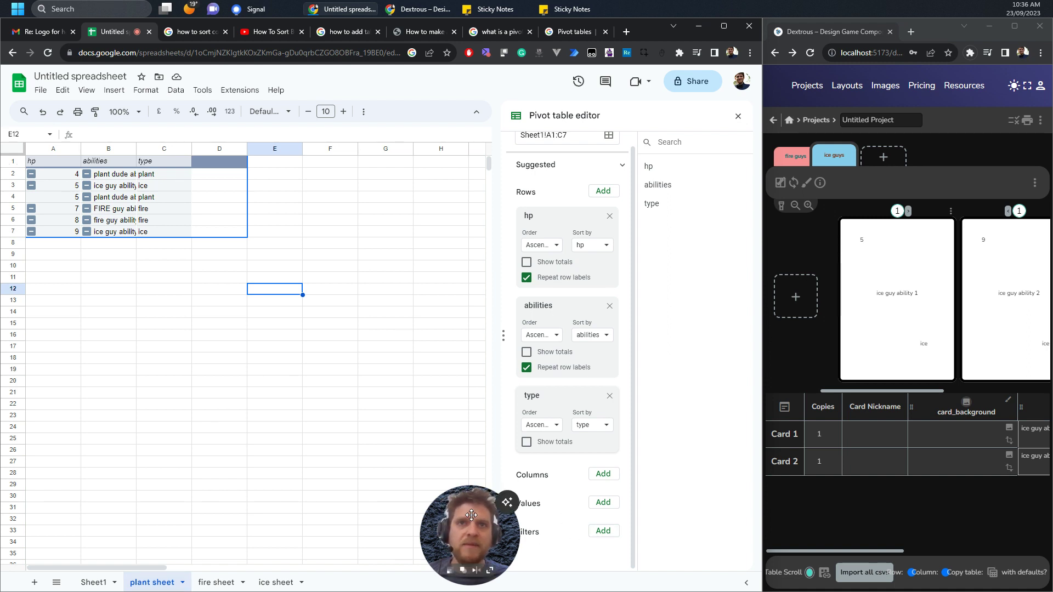
{"action": "left_click", "coordinate": [616, 533]}
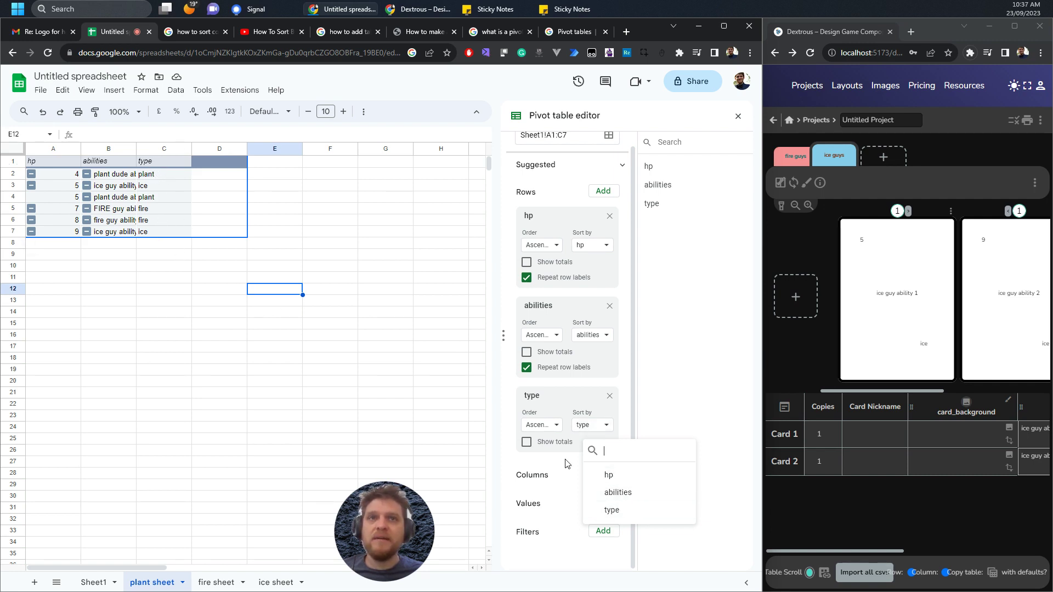
Step: Filter the pivot by type, excluding ice and fire so only plant remains
{"action": "left_click", "coordinate": [612, 510]}
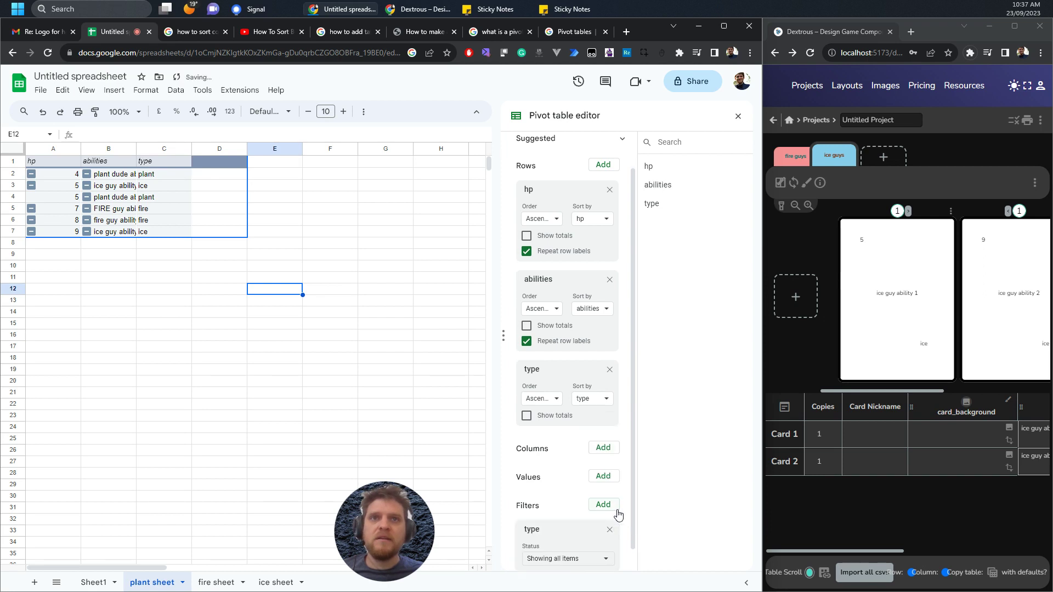
{"action": "scroll", "coordinate": [547, 508], "scroll_direction": "down", "scroll_amount": 1}
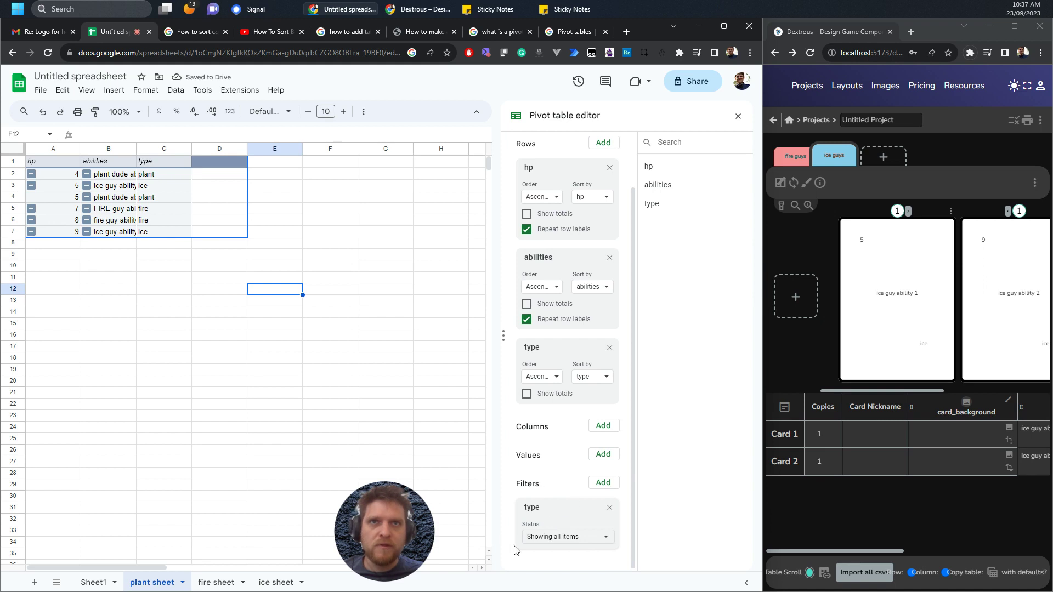
{"action": "left_click", "coordinate": [568, 542]}
{"action": "left_click", "coordinate": [551, 500]}
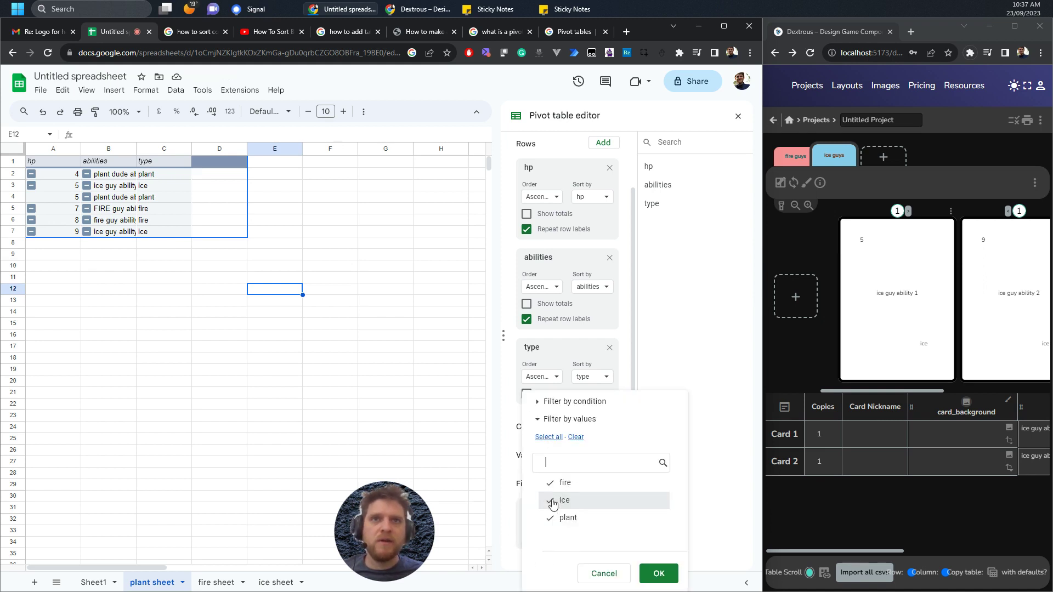
{"action": "left_click", "coordinate": [550, 486]}
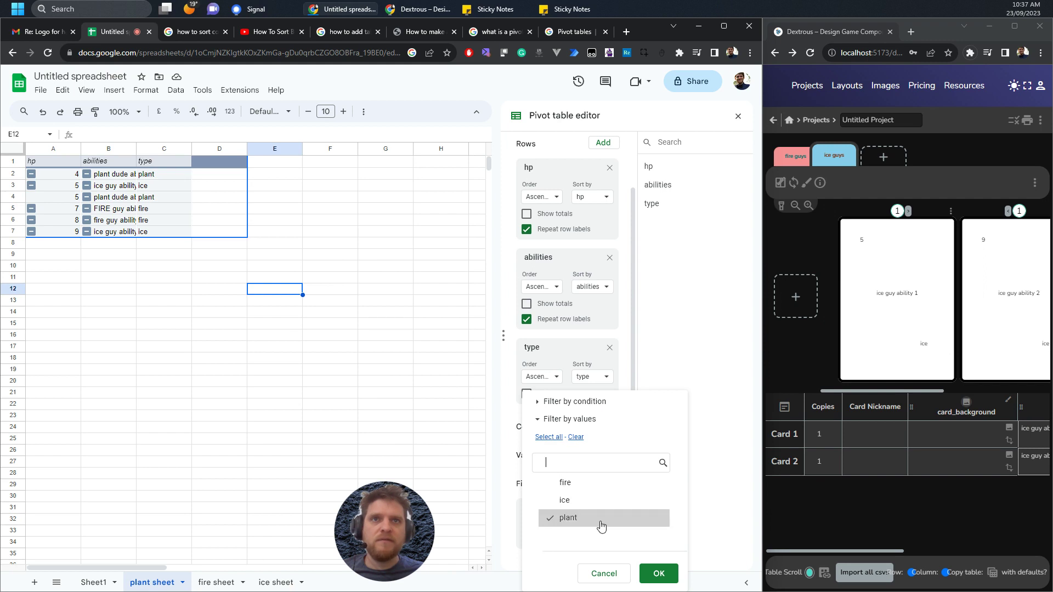
{"action": "left_click", "coordinate": [660, 574]}
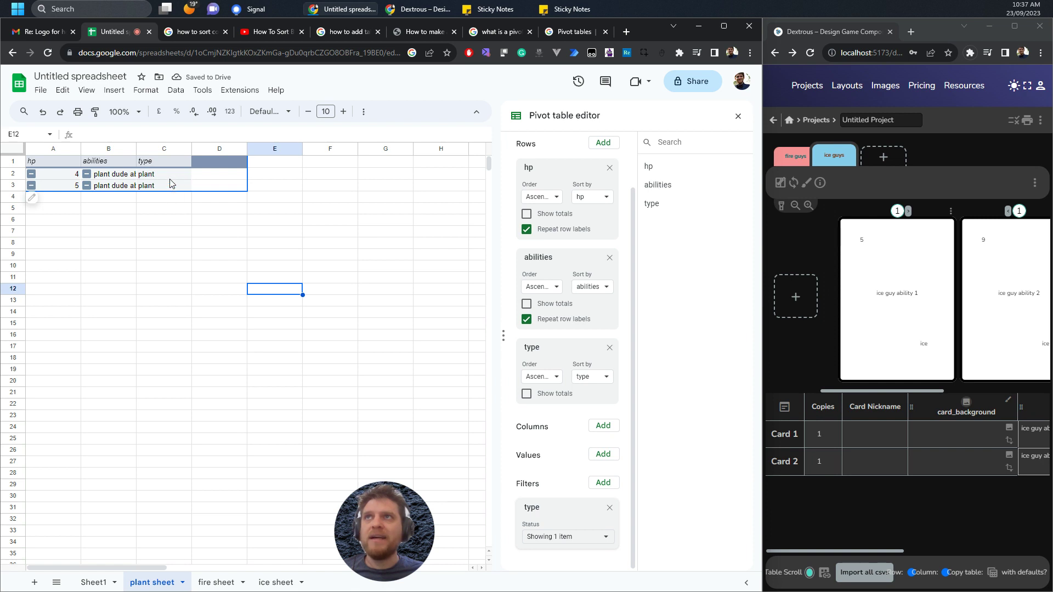
Step: Add Sheet1 row 8 with hp 4, 'plant guy ability 3' and type plant
{"action": "left_click", "coordinate": [93, 583]}
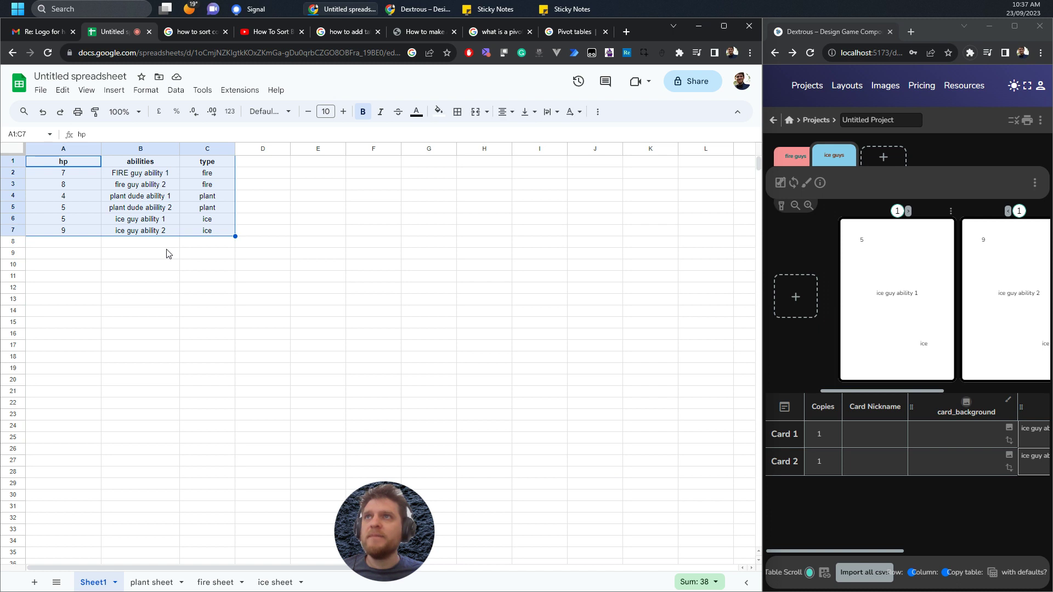
{"action": "left_click", "coordinate": [66, 243]}
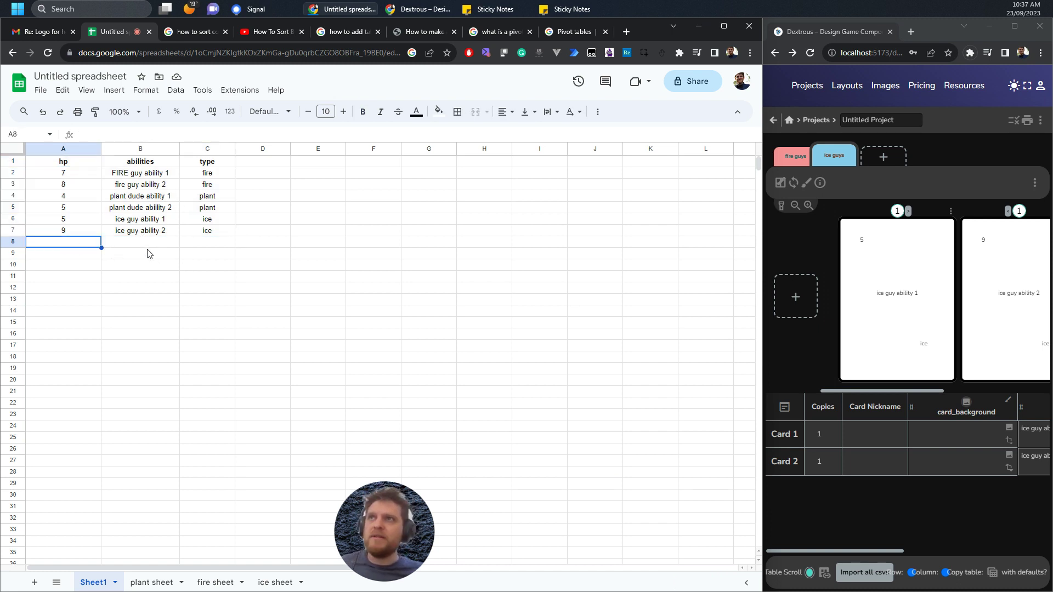
{"action": "type", "text": "4"}
{"action": "left_click", "coordinate": [146, 247]}
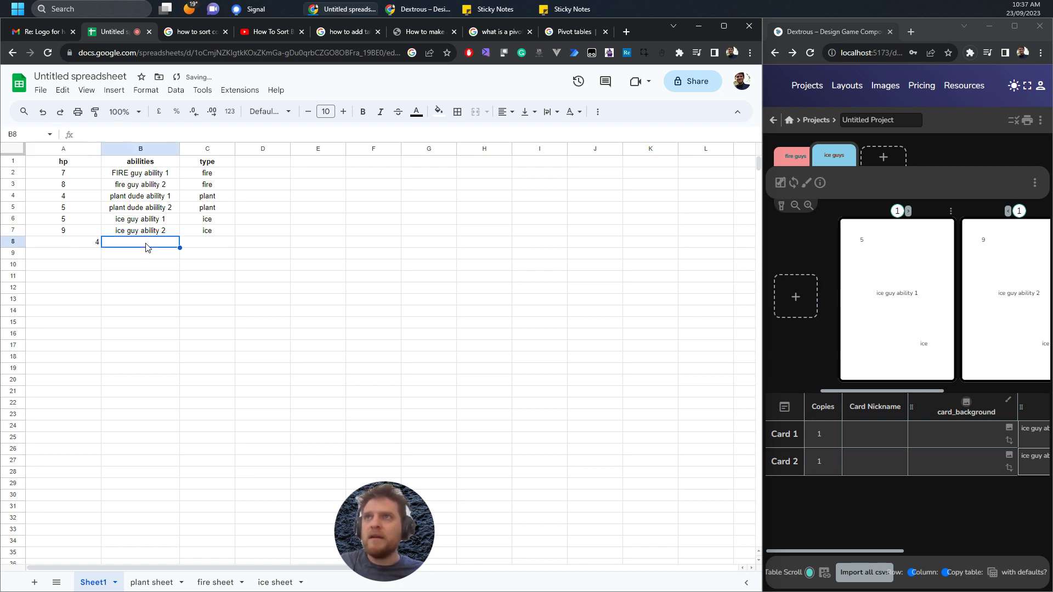
{"action": "type", "text": "plan"}
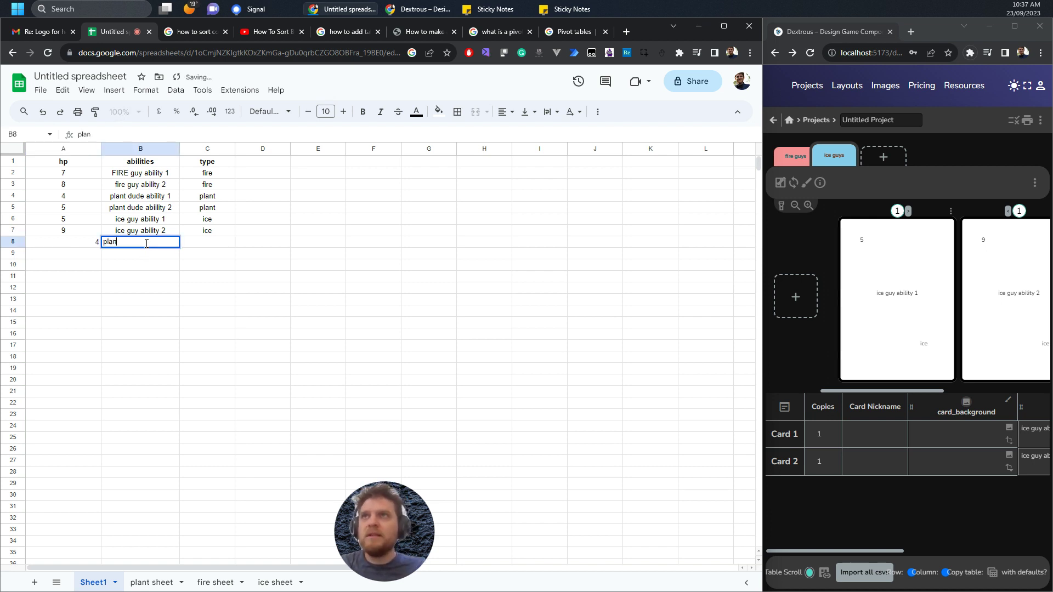
{"action": "type", "text": "t g"}
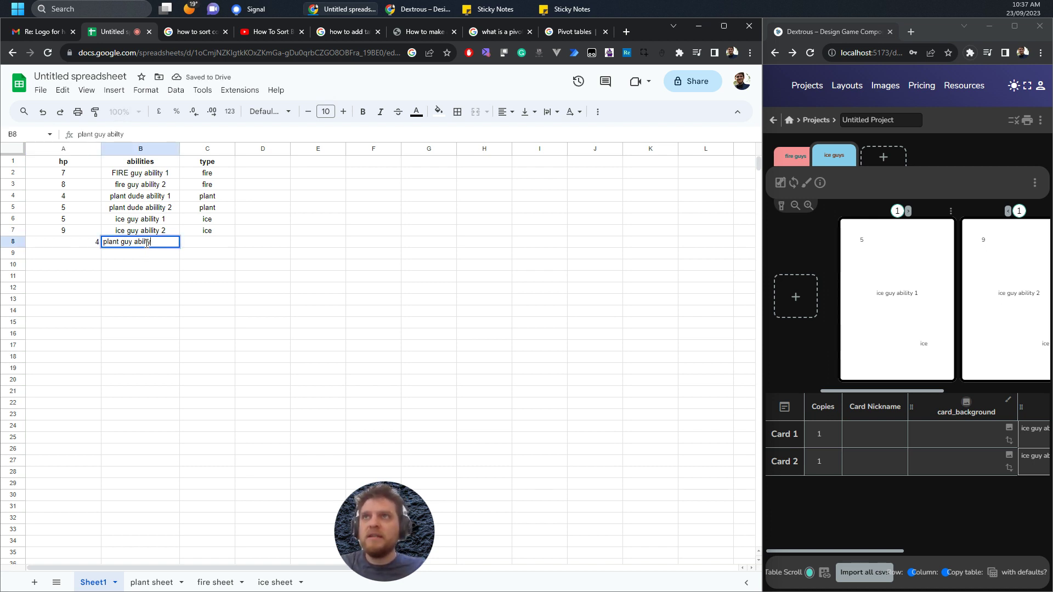
{"action": "type", "text": "uy ability 3"}
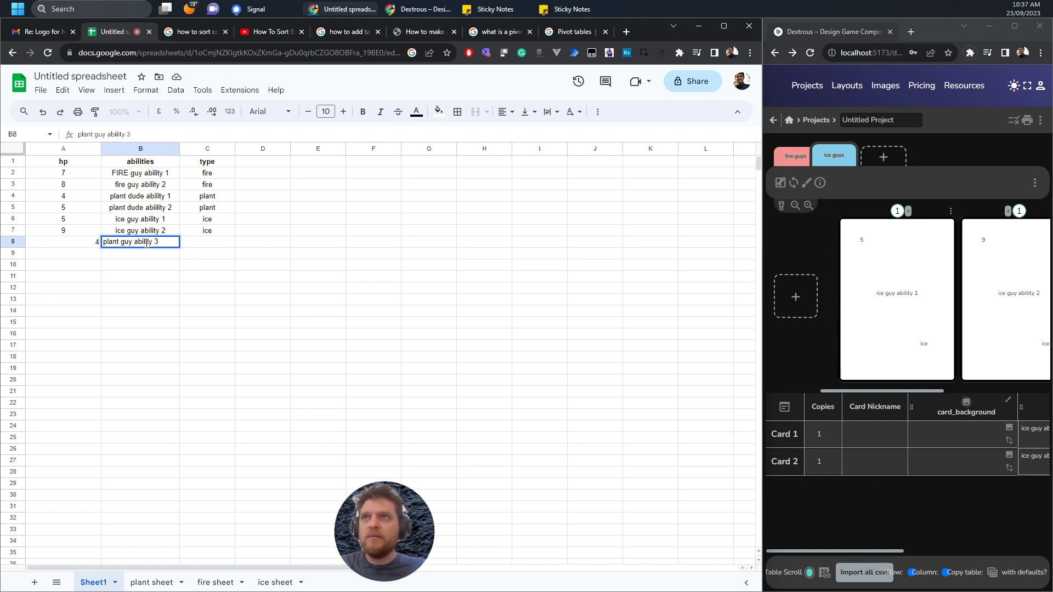
{"action": "key", "text": "Tab"}
{"action": "type", "text": "plan"}
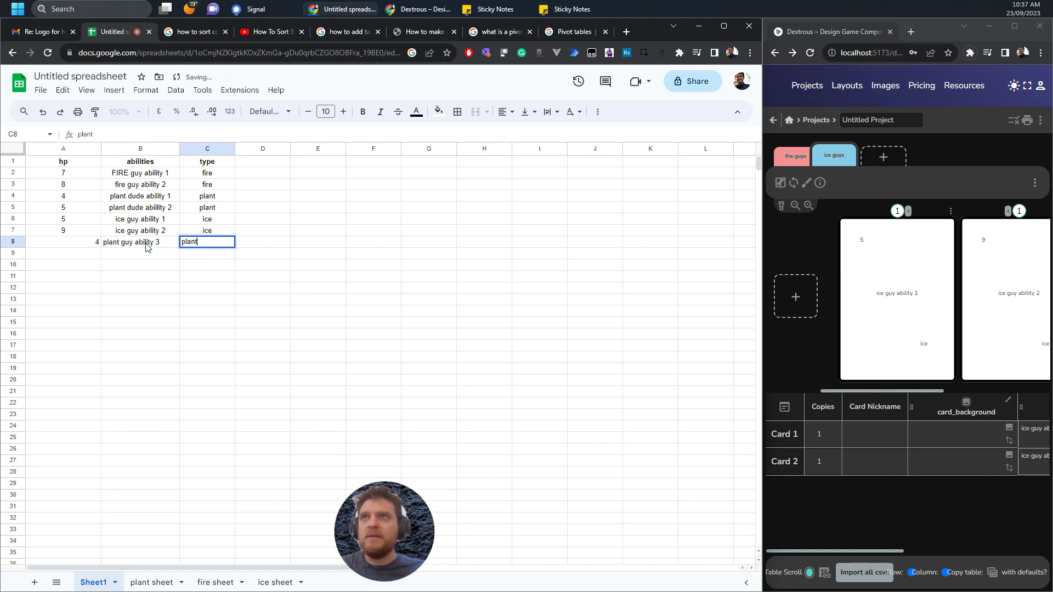
{"action": "left_click", "coordinate": [144, 278]}
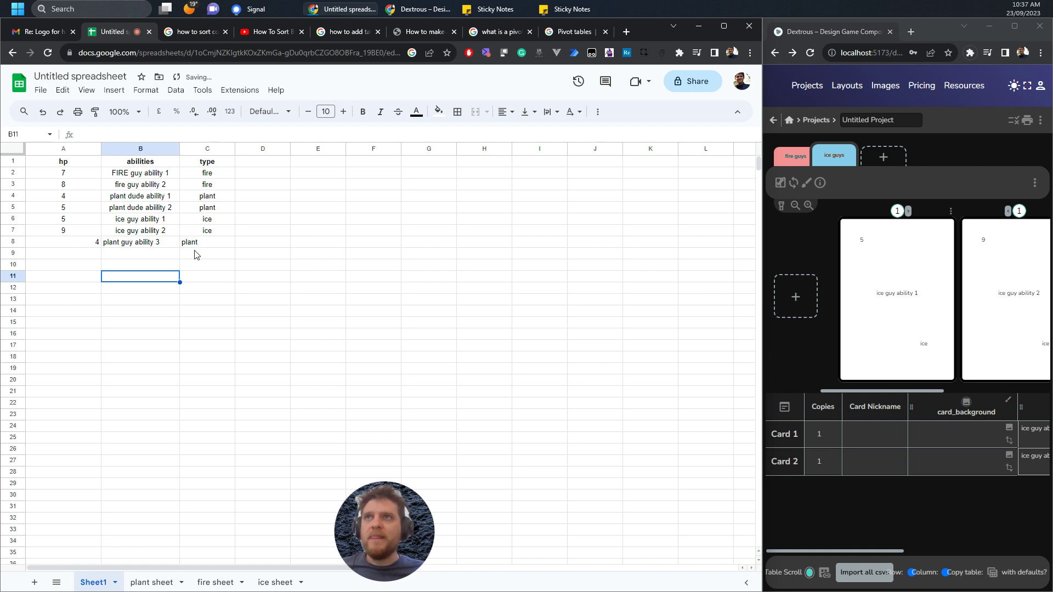
{"action": "left_click", "coordinate": [162, 584]}
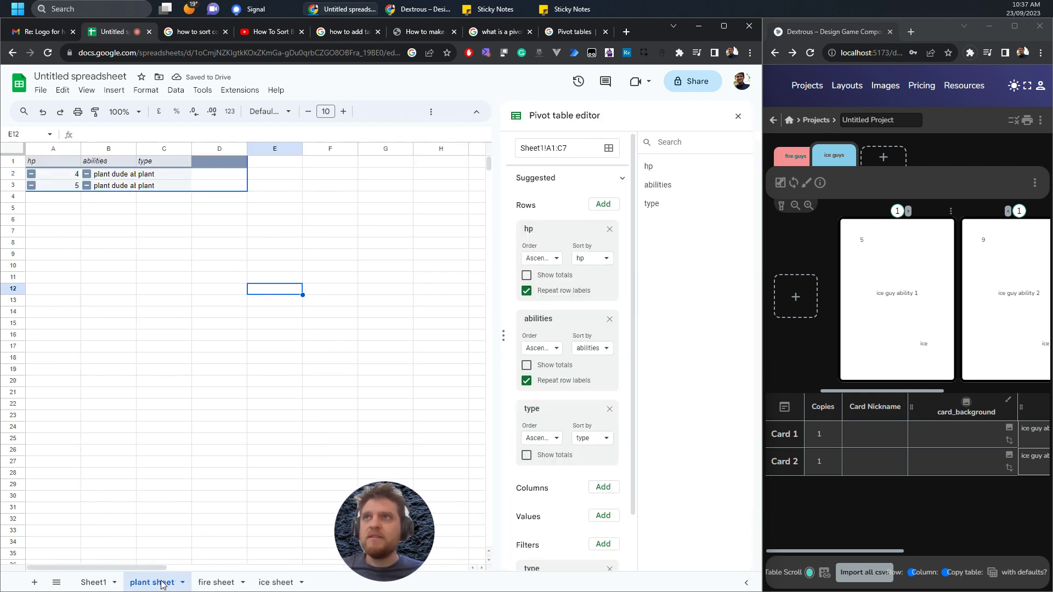
Step: Extend the pivot table's data range to Sheet1!A1:C99 to include the new row
{"action": "left_click", "coordinate": [96, 584]}
{"action": "left_click_drag", "start_coordinate": [44, 162], "coordinate": [215, 239]}
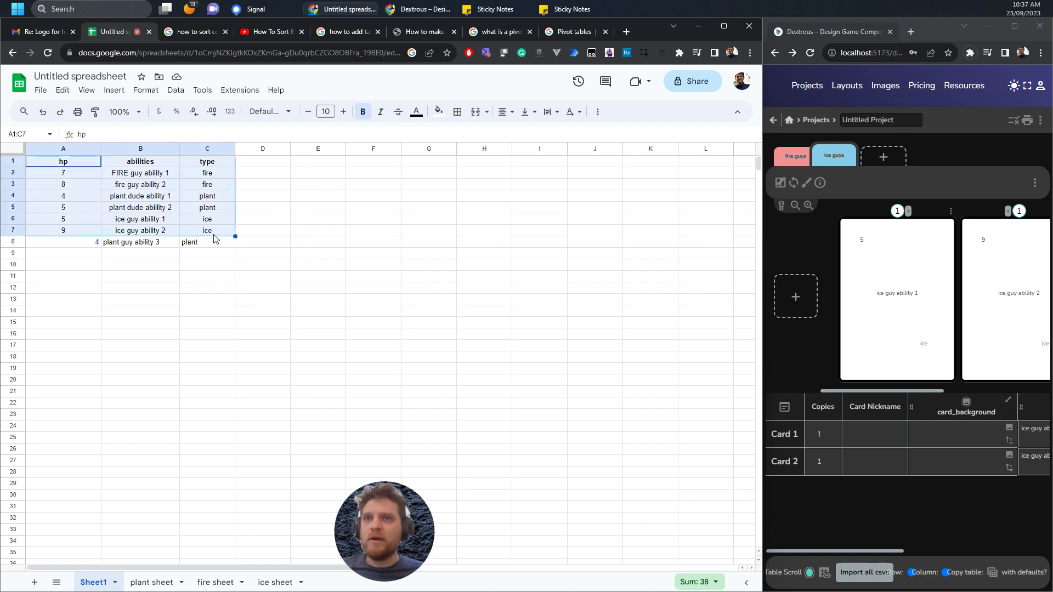
{"action": "left_click", "coordinate": [159, 585]}
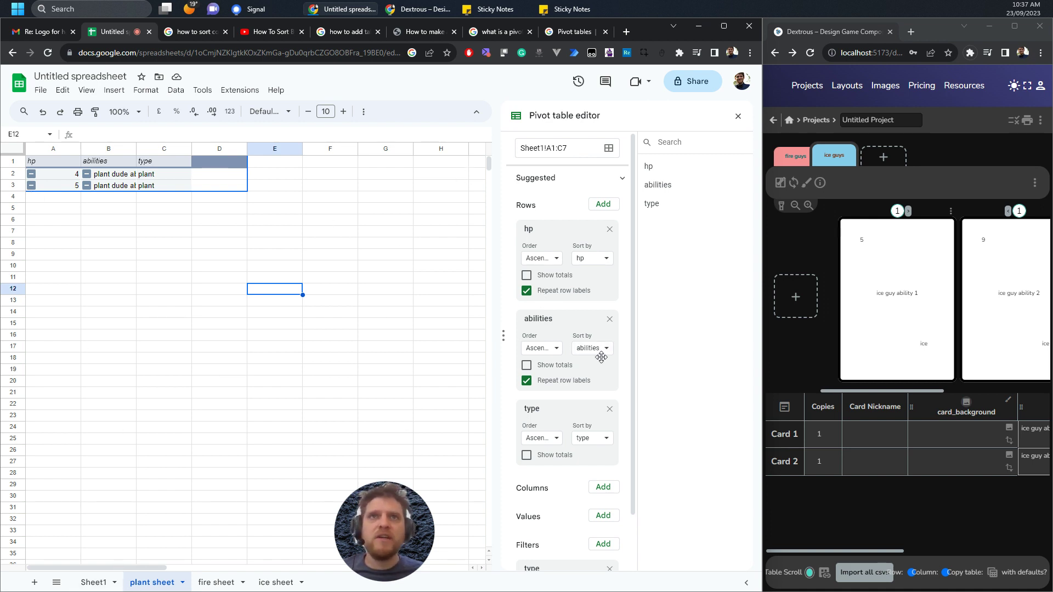
{"action": "scroll", "coordinate": [632, 328], "scroll_direction": "down", "scroll_amount": 2}
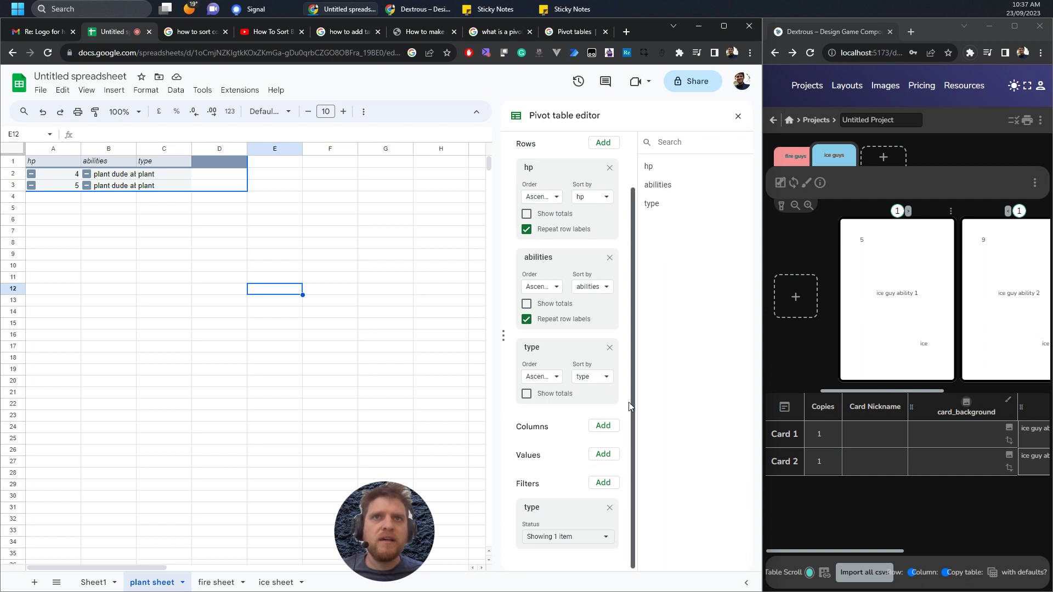
{"action": "scroll", "coordinate": [628, 387], "scroll_direction": "up", "scroll_amount": 2}
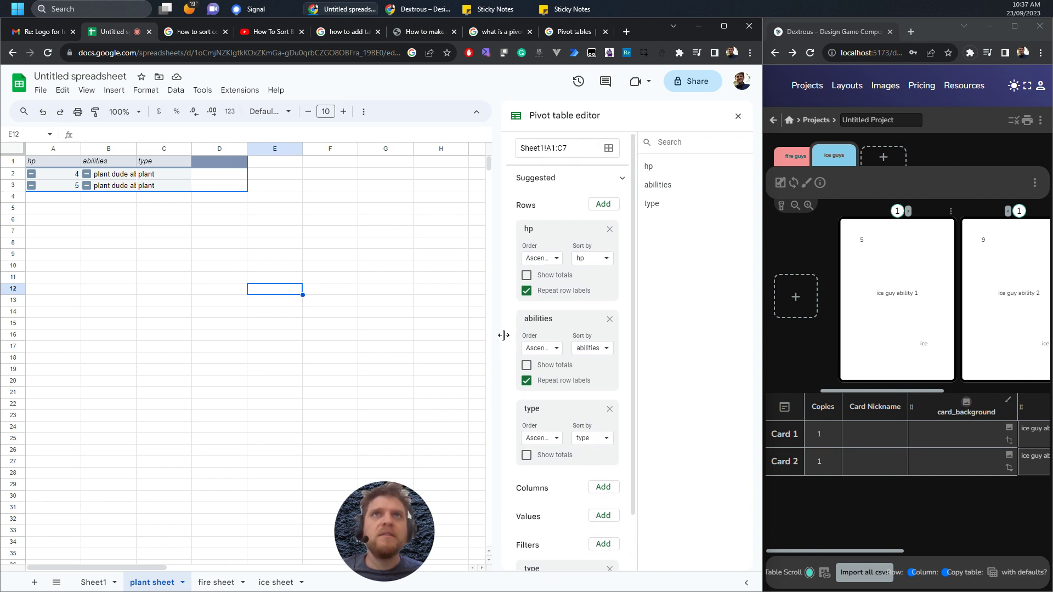
{"action": "left_click", "coordinate": [568, 148]}
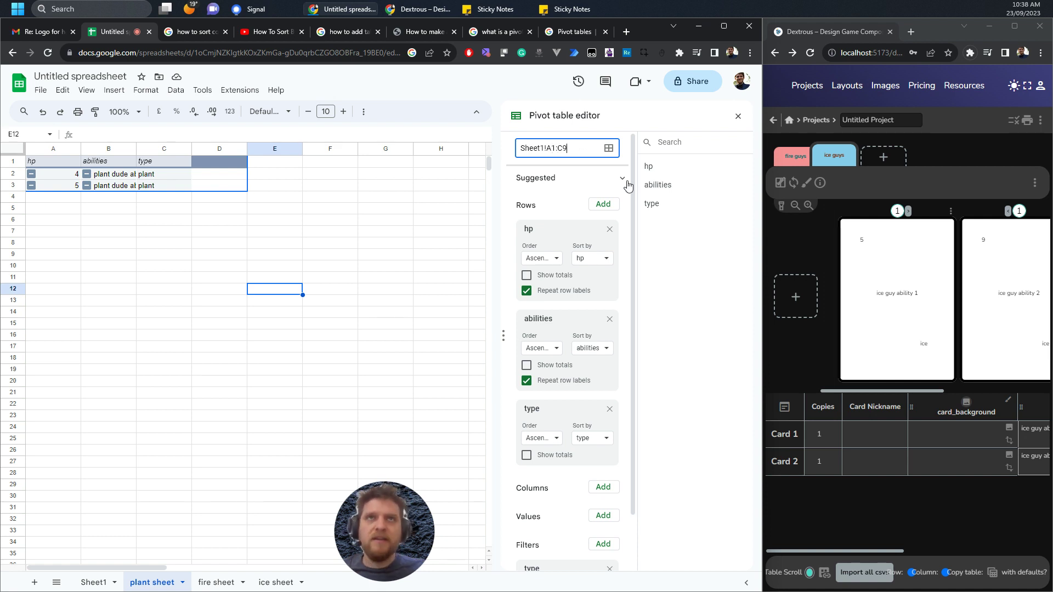
{"action": "key", "text": "Return"}
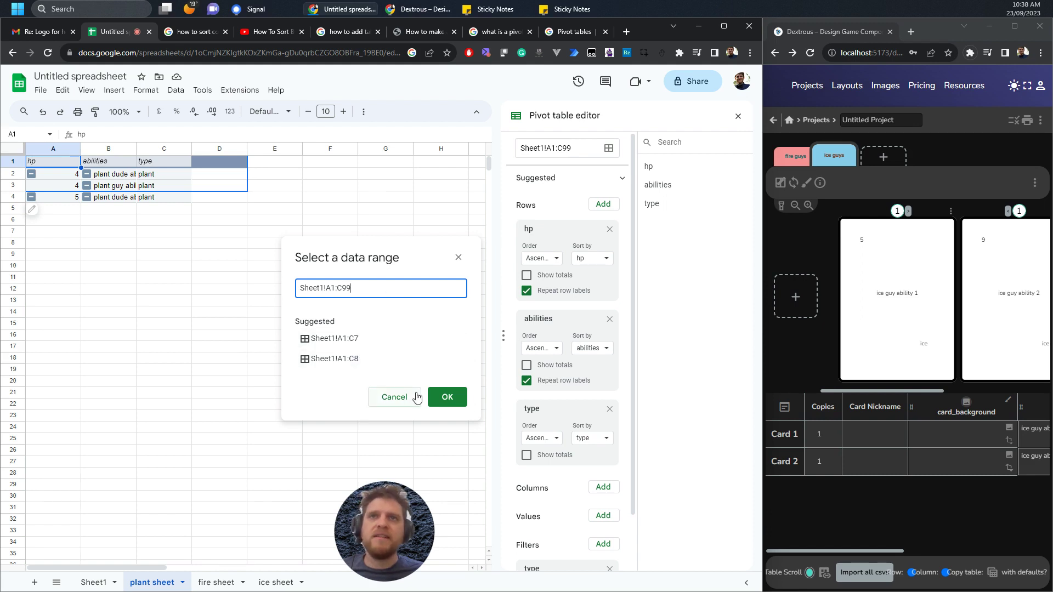
{"action": "left_click", "coordinate": [447, 402]}
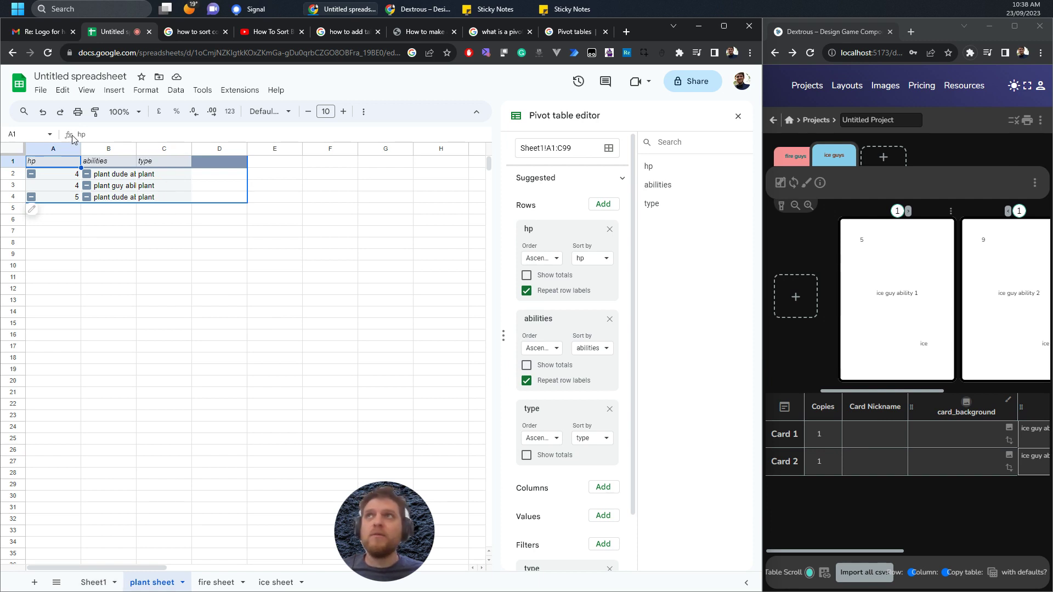
Step: Publish plant sheet to the web as Comma-separated values (.csv)
{"action": "left_click", "coordinate": [40, 90]}
{"action": "mouse_move", "coordinate": [170, 193]}
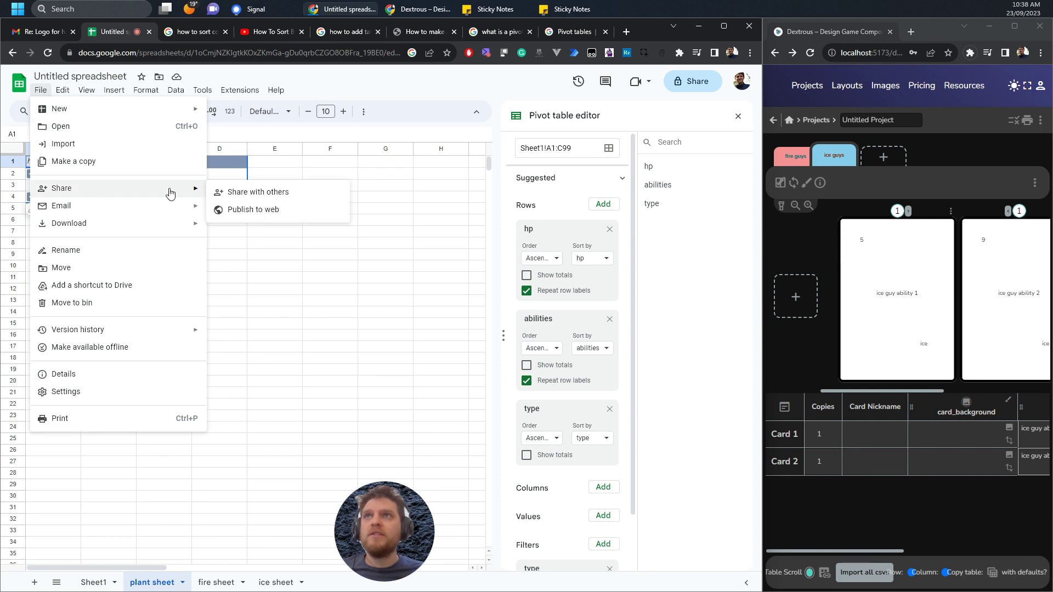
{"action": "left_click", "coordinate": [229, 212]}
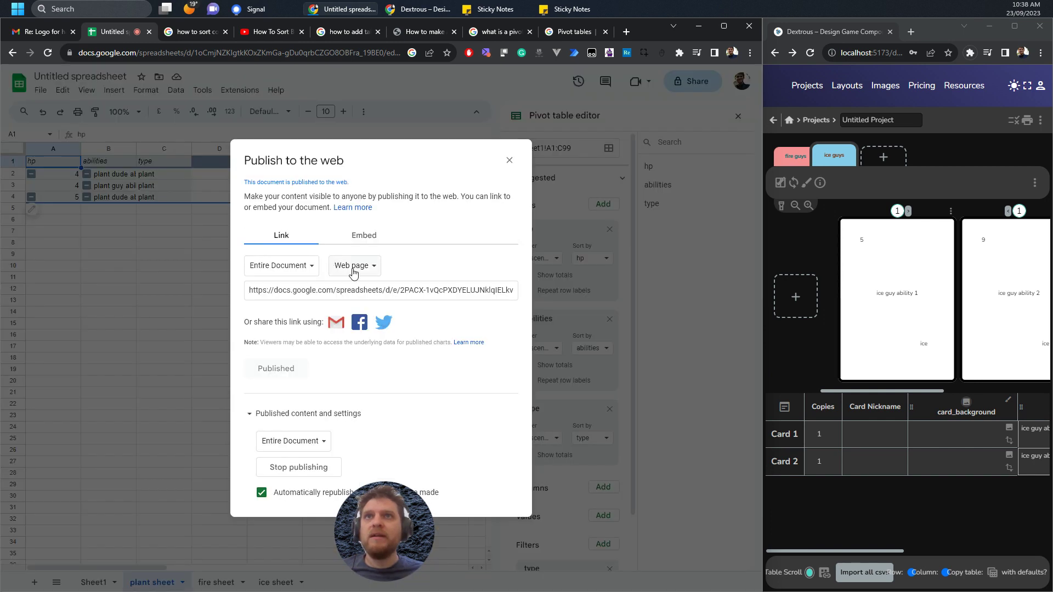
{"action": "left_click", "coordinate": [351, 266]}
{"action": "left_click", "coordinate": [373, 283]}
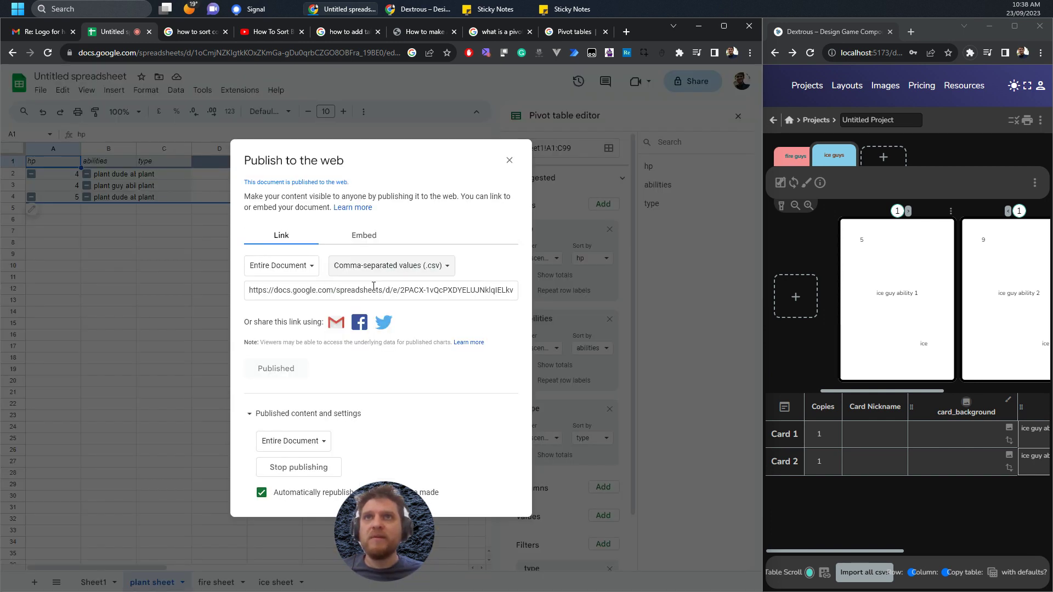
{"action": "left_click", "coordinate": [279, 271]}
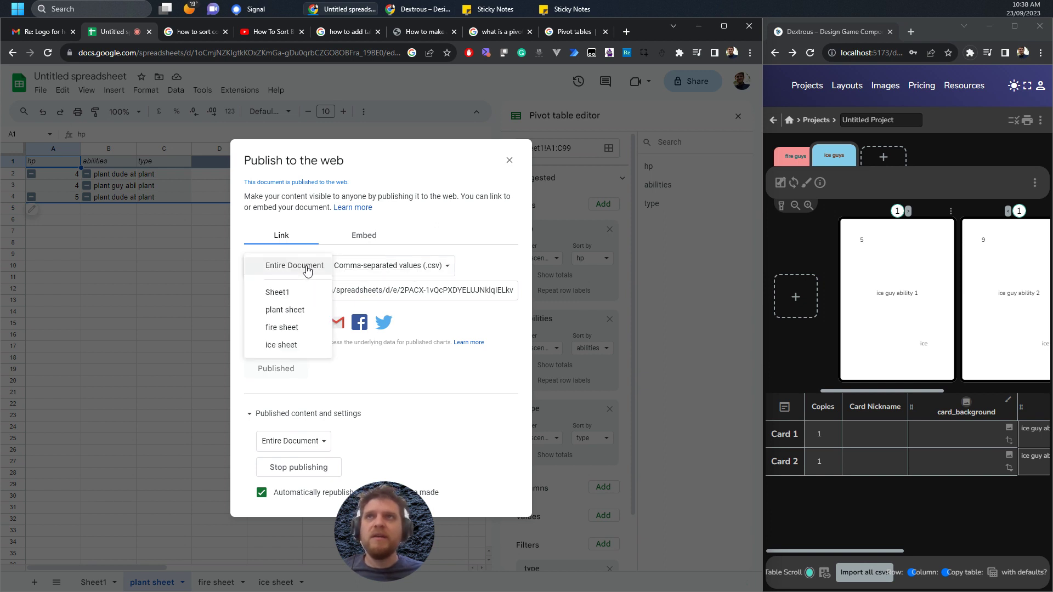
{"action": "left_click", "coordinate": [296, 311]}
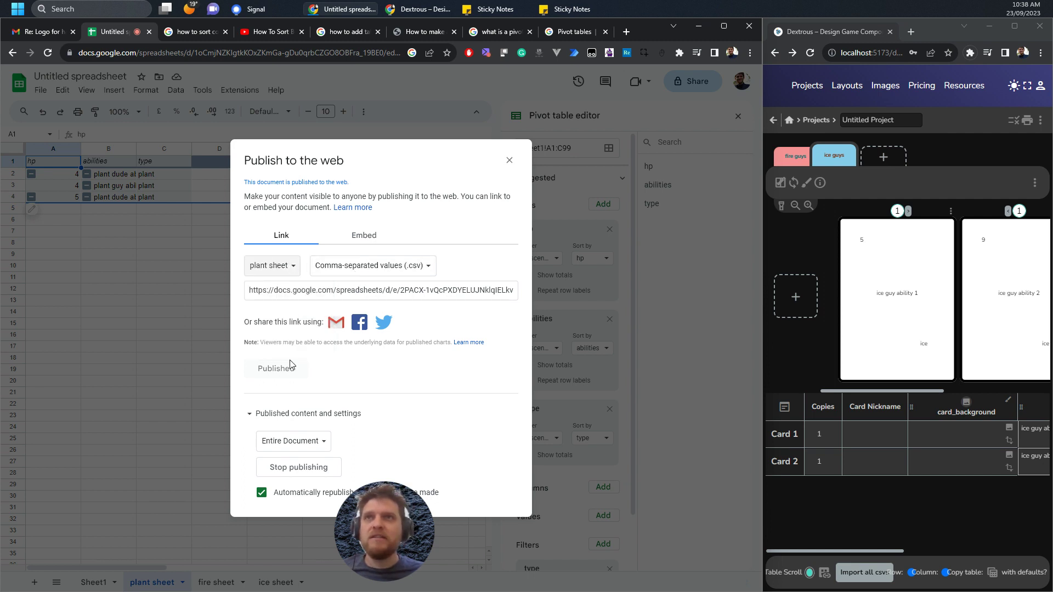
Step: Copy the published CSV link and widen the Dextrous window
{"action": "left_click", "coordinate": [332, 296]}
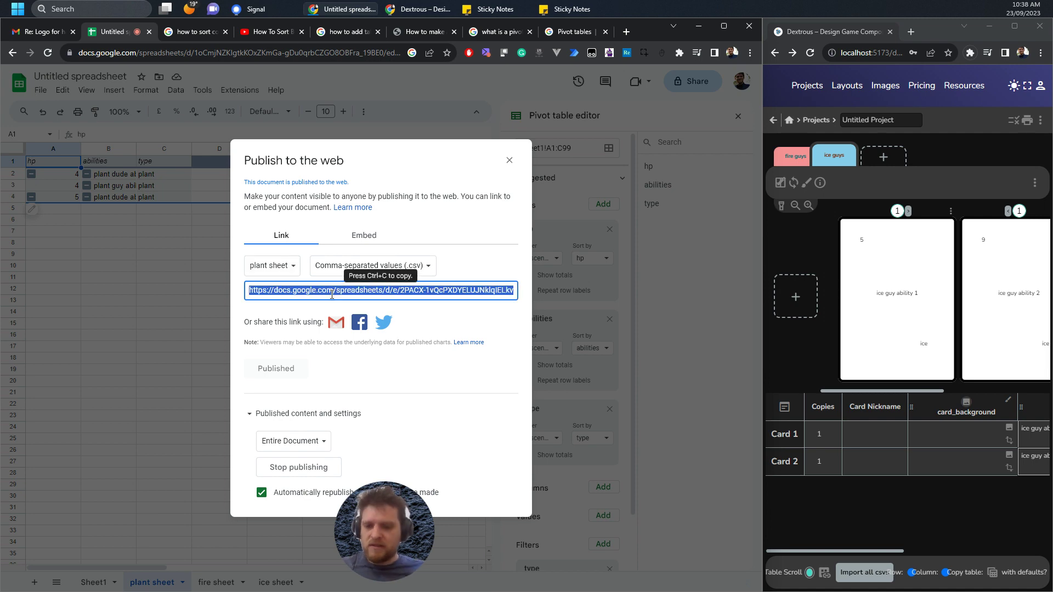
{"action": "key", "text": "ctrl+c"}
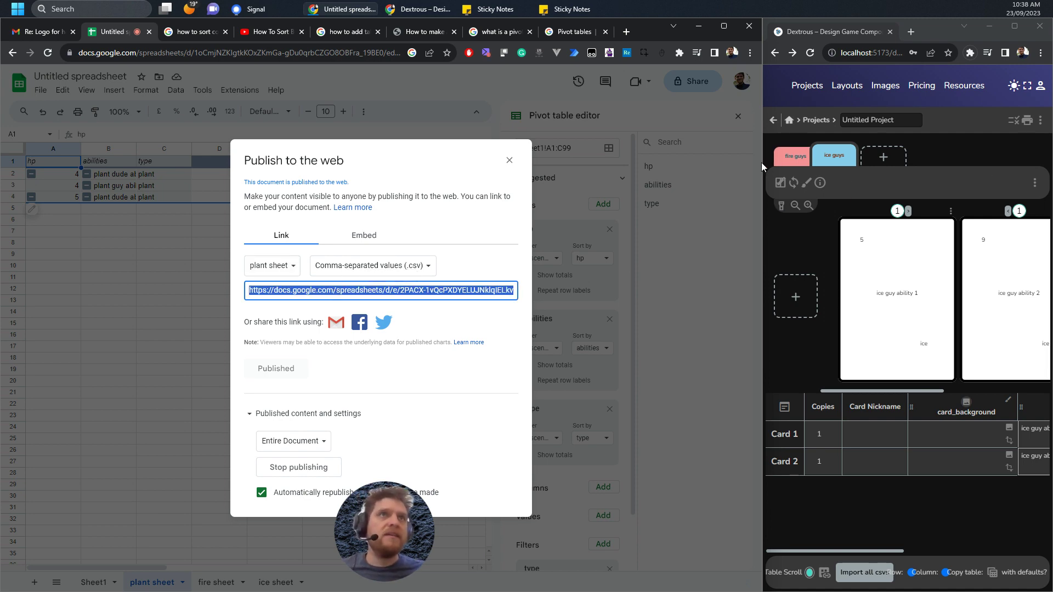
{"action": "left_click_drag", "start_coordinate": [764, 167], "coordinate": [498, 183]}
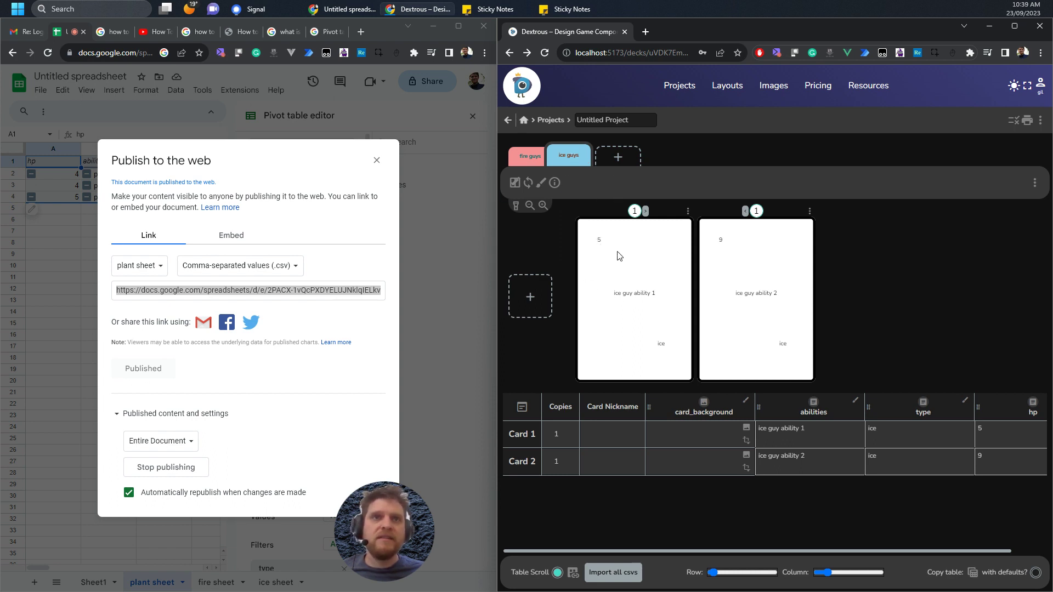
Step: Replace the cards table's CSV link with the plant sheet's link and import it, overwriting the existing data
{"action": "left_click", "coordinate": [573, 572]}
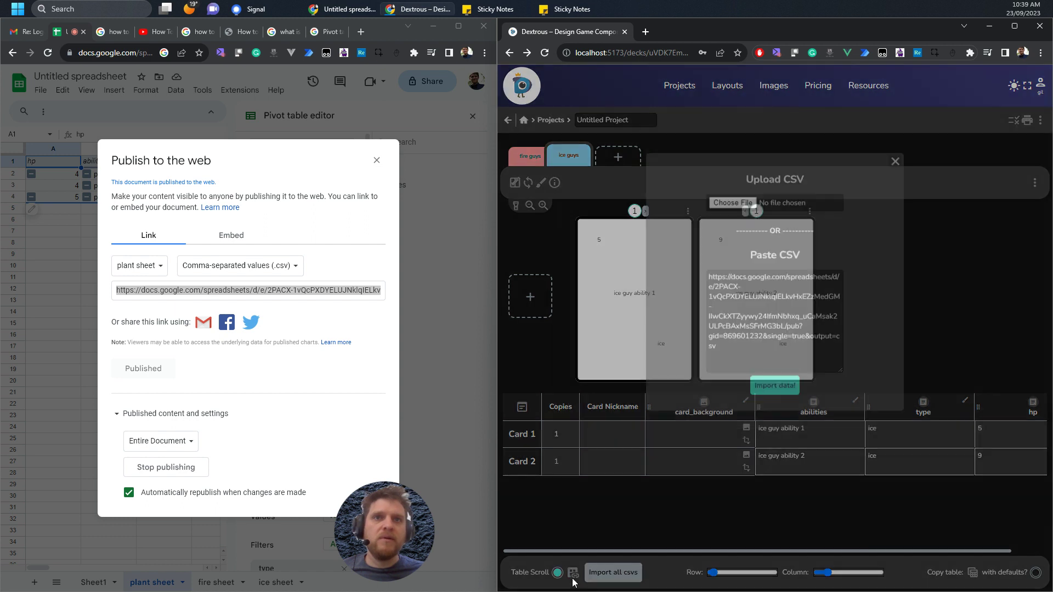
{"action": "triple_click", "coordinate": [740, 337]}
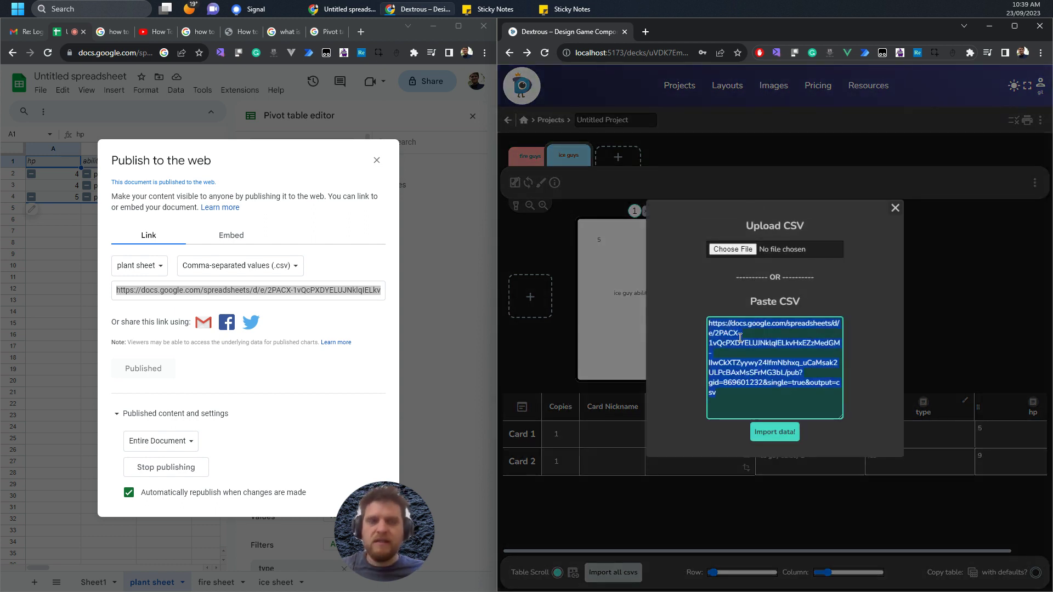
{"action": "key", "text": "ctrl+v"}
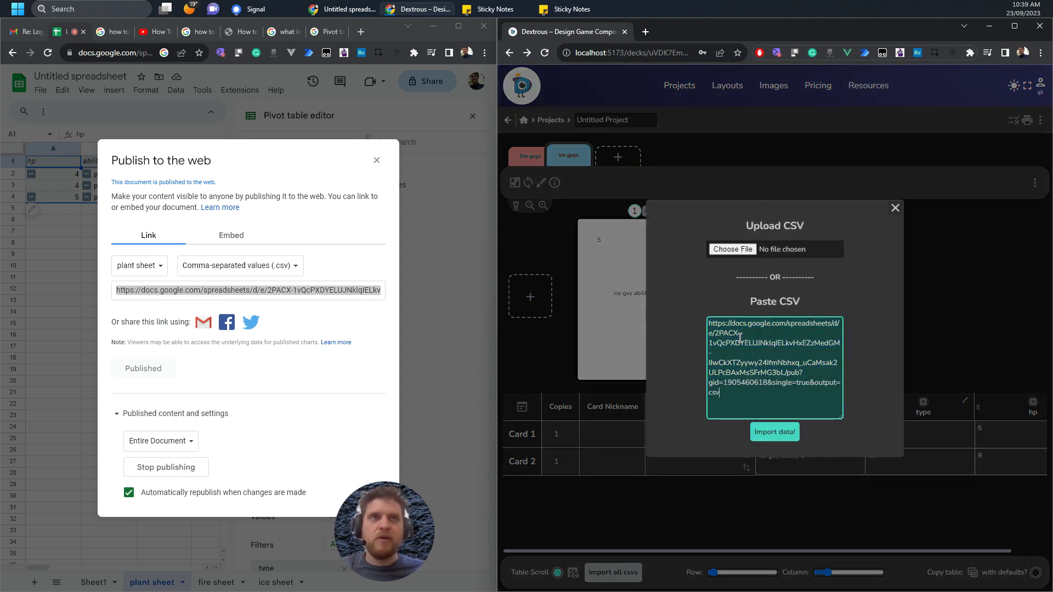
{"action": "left_click", "coordinate": [773, 433]}
{"action": "left_click", "coordinate": [781, 409]}
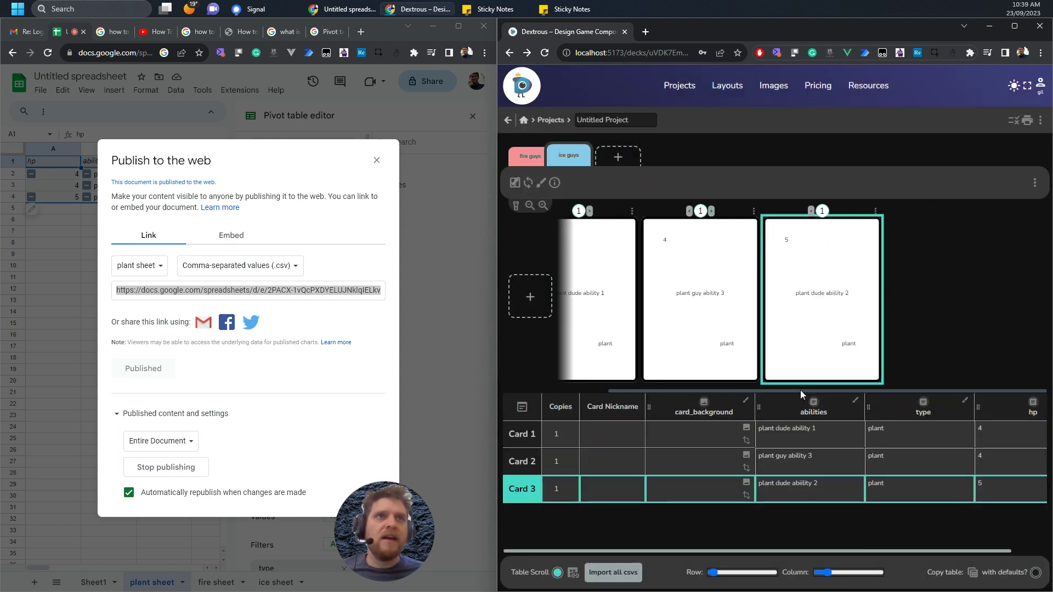
{"action": "left_click_drag", "start_coordinate": [801, 390], "coordinate": [707, 387]}
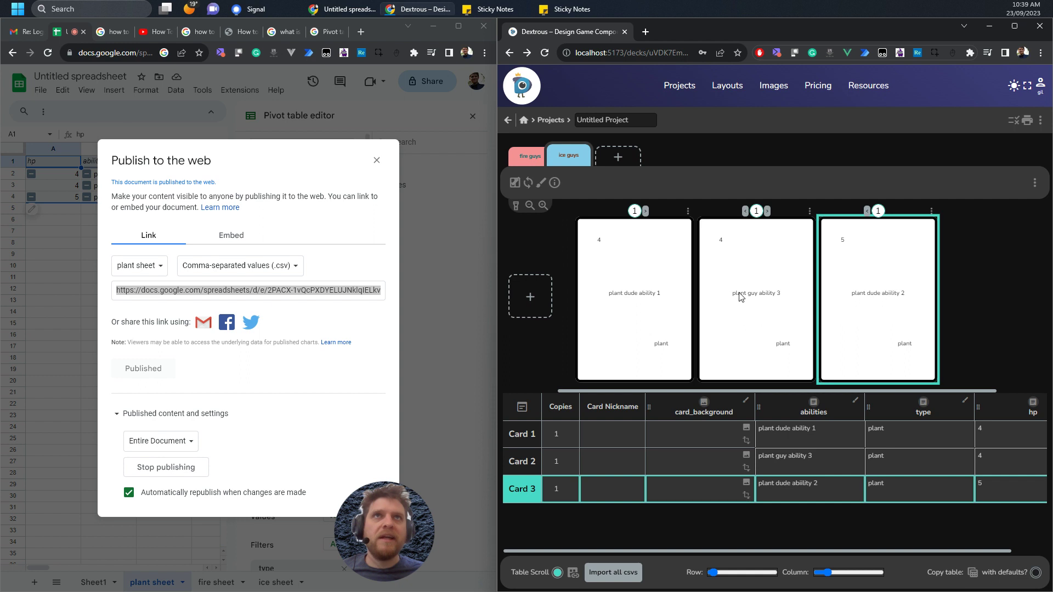
Step: Rename the 'ice guys' deck tab to 'plant' and close the Publish to the web dialog
{"action": "double_click", "coordinate": [572, 156]}
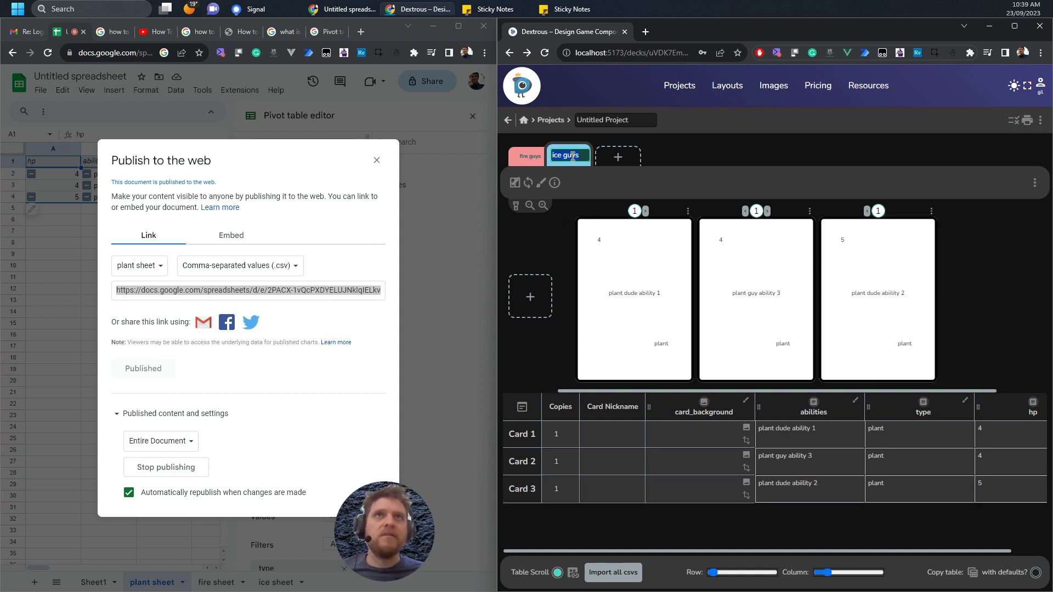
{"action": "type", "text": "plant"}
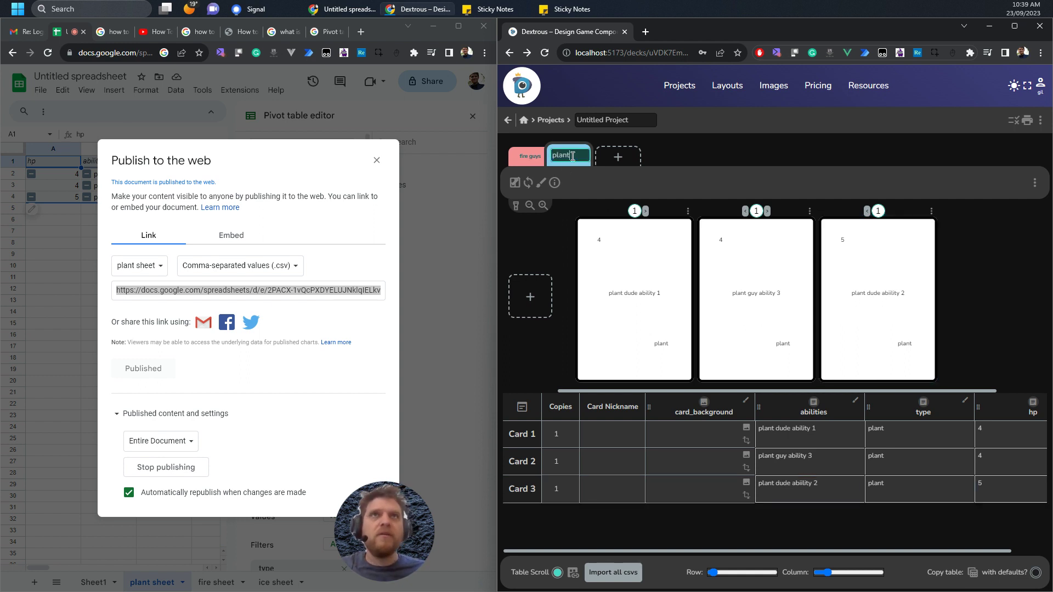
{"action": "key", "text": "Return"}
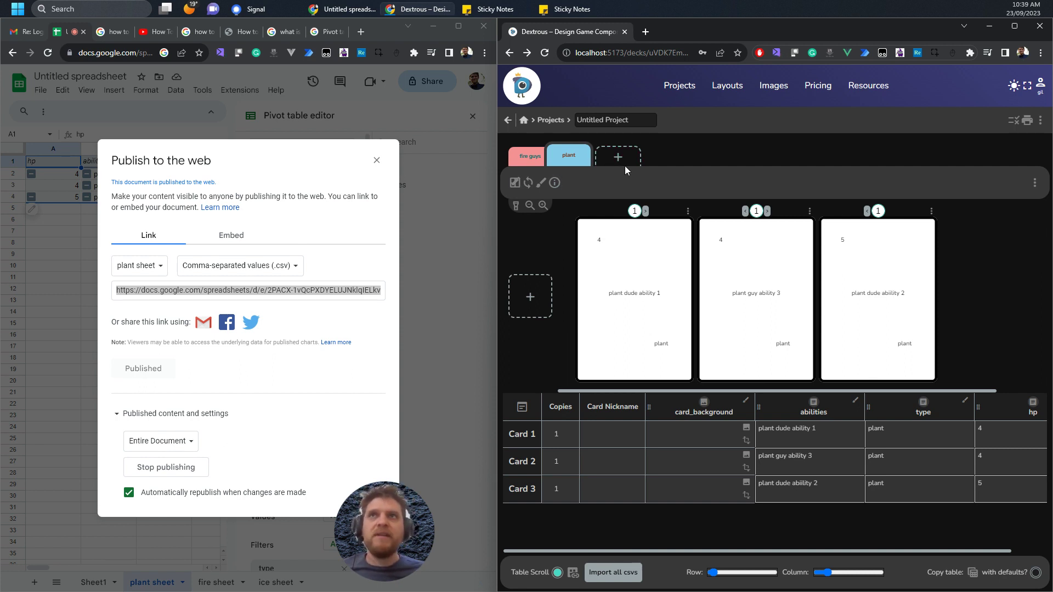
{"action": "left_click", "coordinate": [377, 160]}
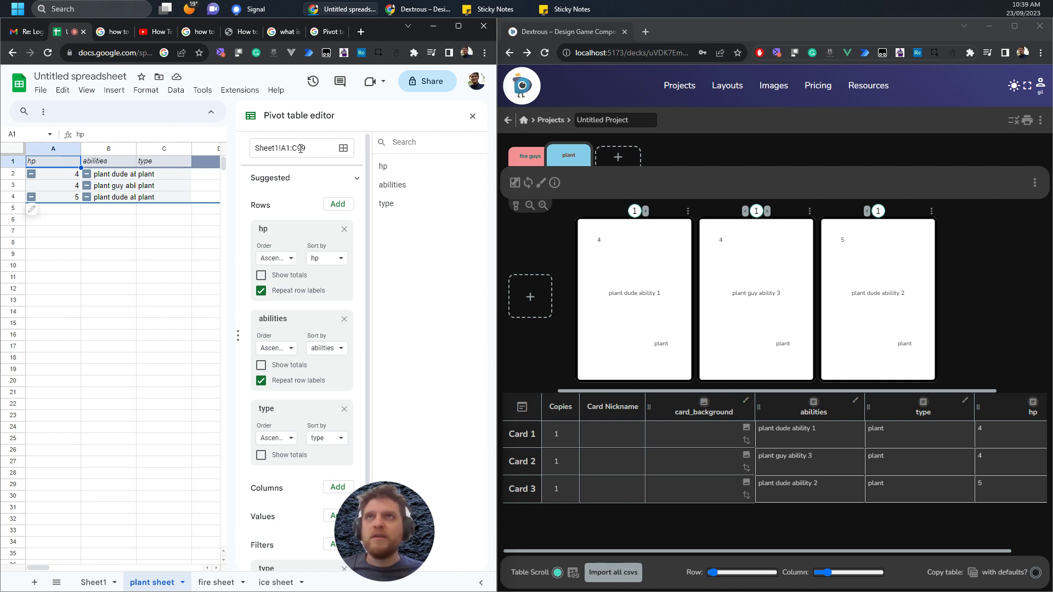
Step: Add row 9 to Sheet1 with hp 9, ability 'fire ability 2' and type 'fire'
{"action": "left_click_drag", "start_coordinate": [300, 149], "coordinate": [310, 149]}
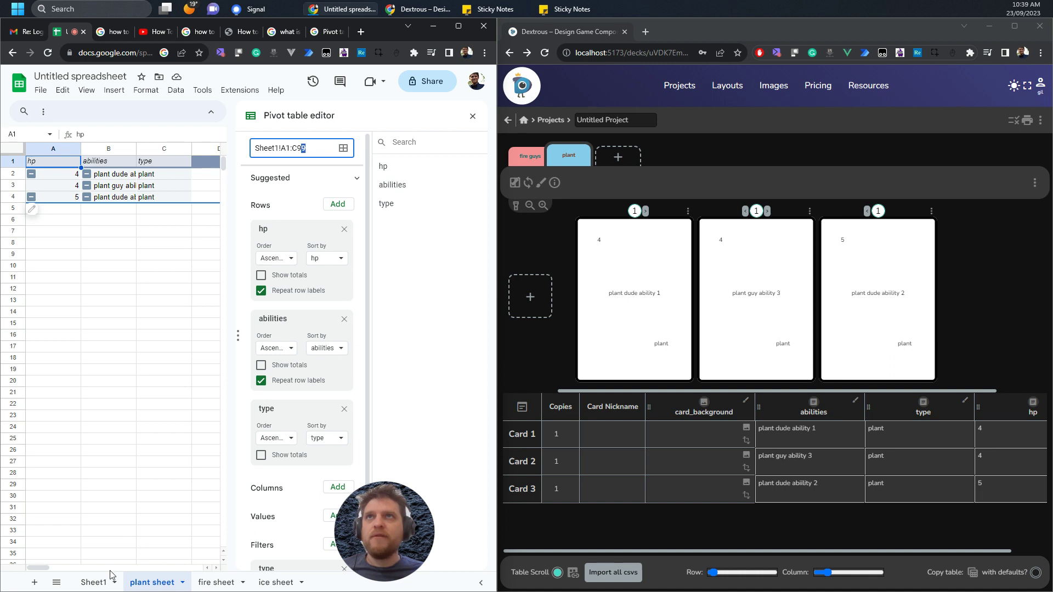
{"action": "left_click", "coordinate": [91, 582]}
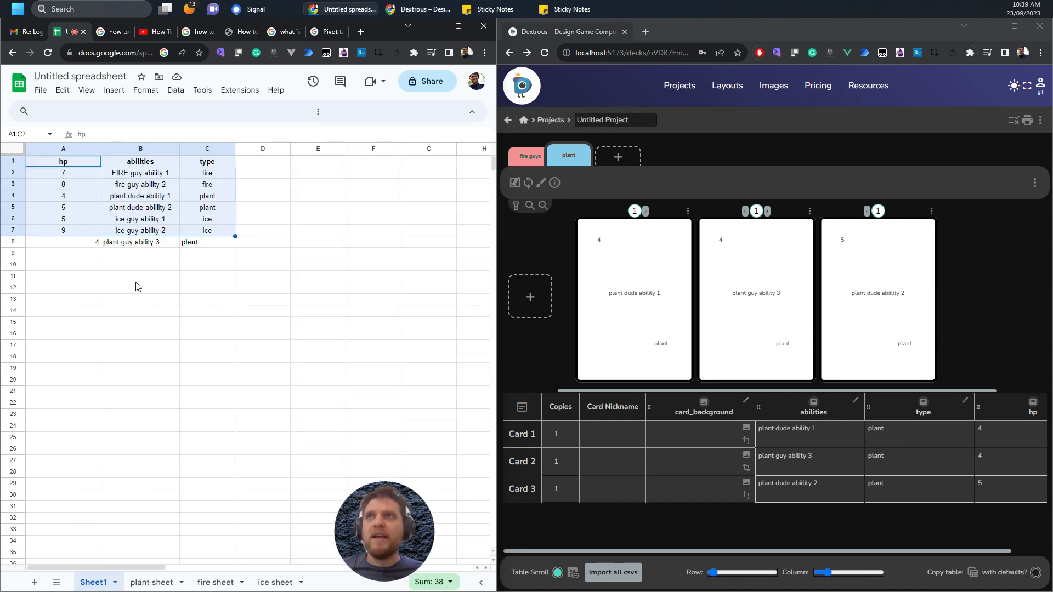
{"action": "left_click", "coordinate": [113, 257]}
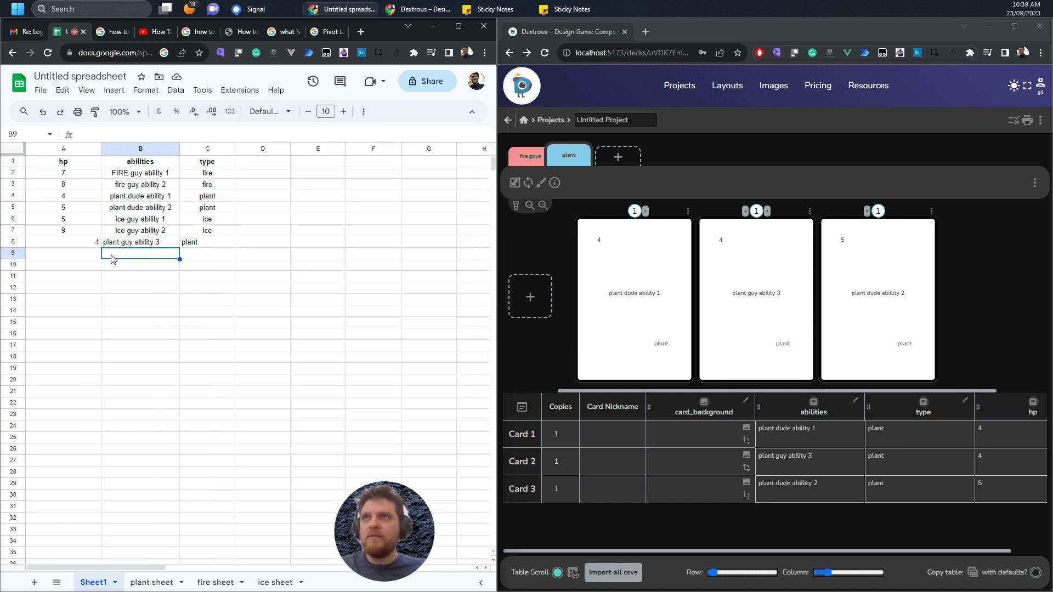
{"action": "type", "text": "fire ability"}
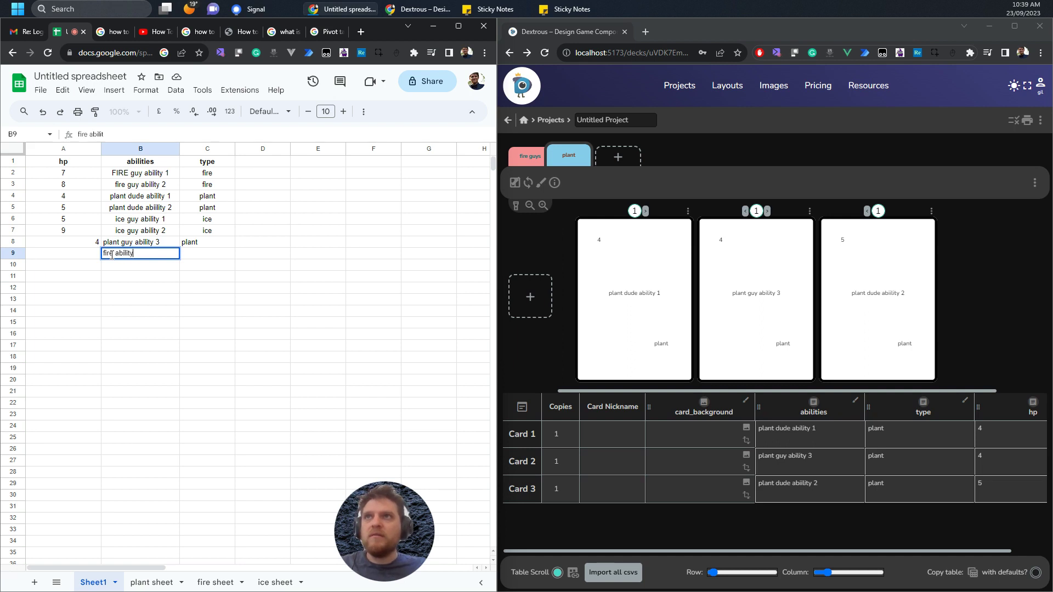
{"action": "type", "text": " 2"}
{"action": "left_click", "coordinate": [206, 251]}
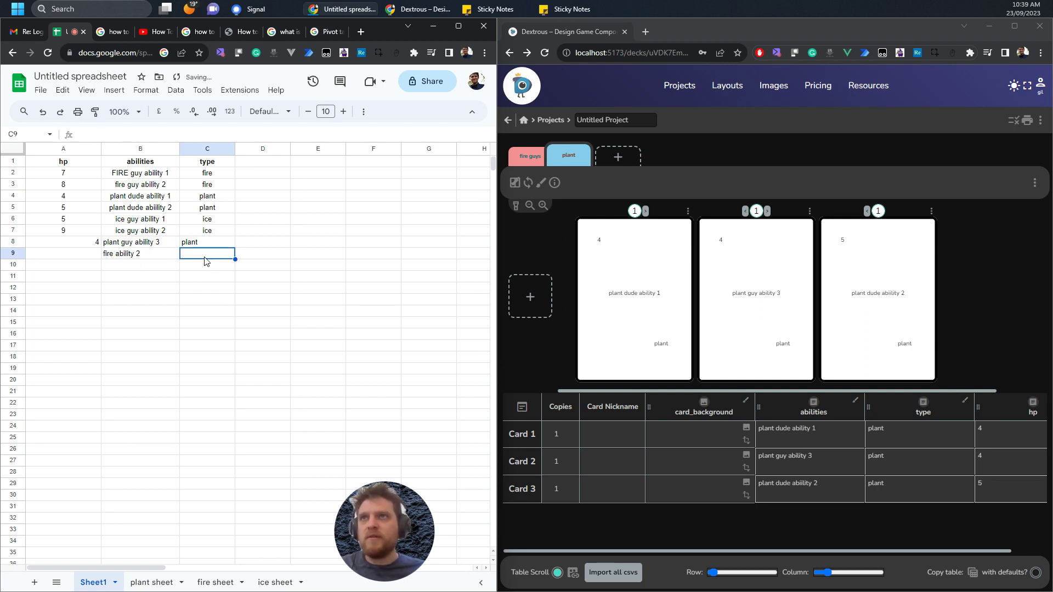
{"action": "type", "text": "fire"}
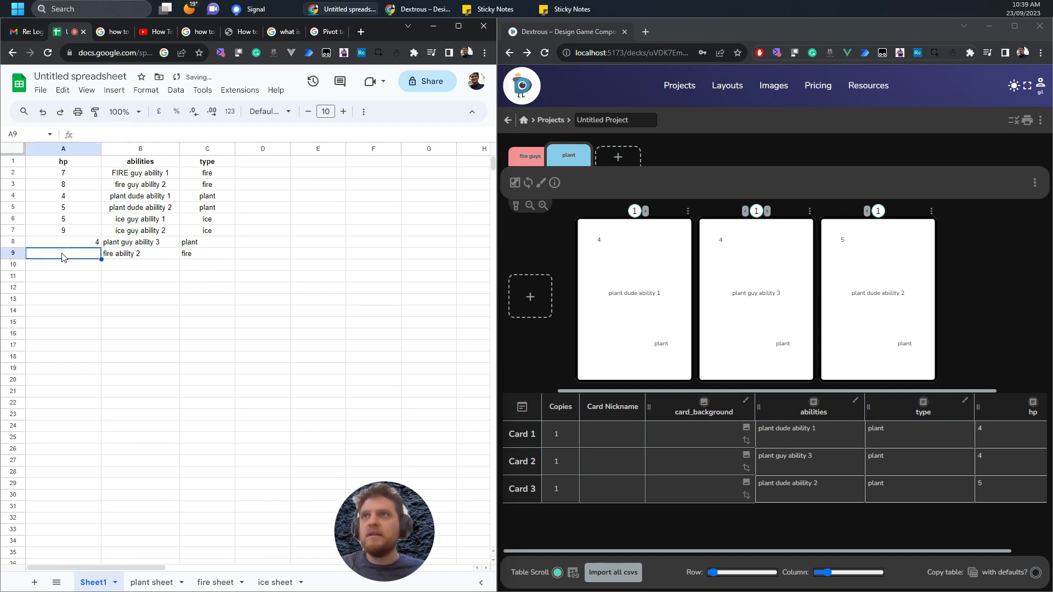
{"action": "type", "text": "sd"}
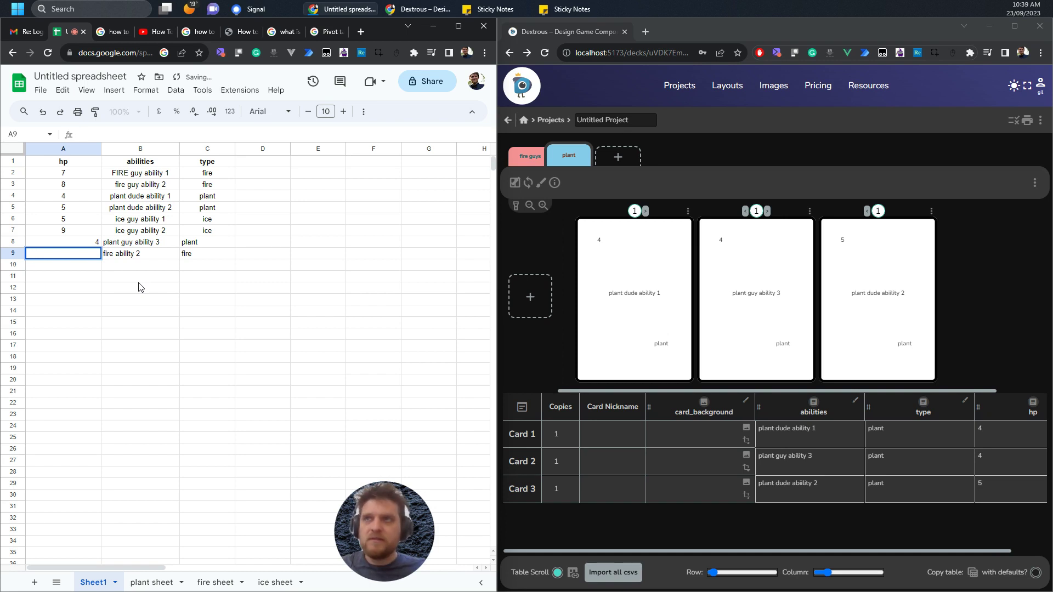
{"action": "type", "text": "9"}
{"action": "left_click", "coordinate": [139, 281]}
{"action": "left_click", "coordinate": [186, 324]}
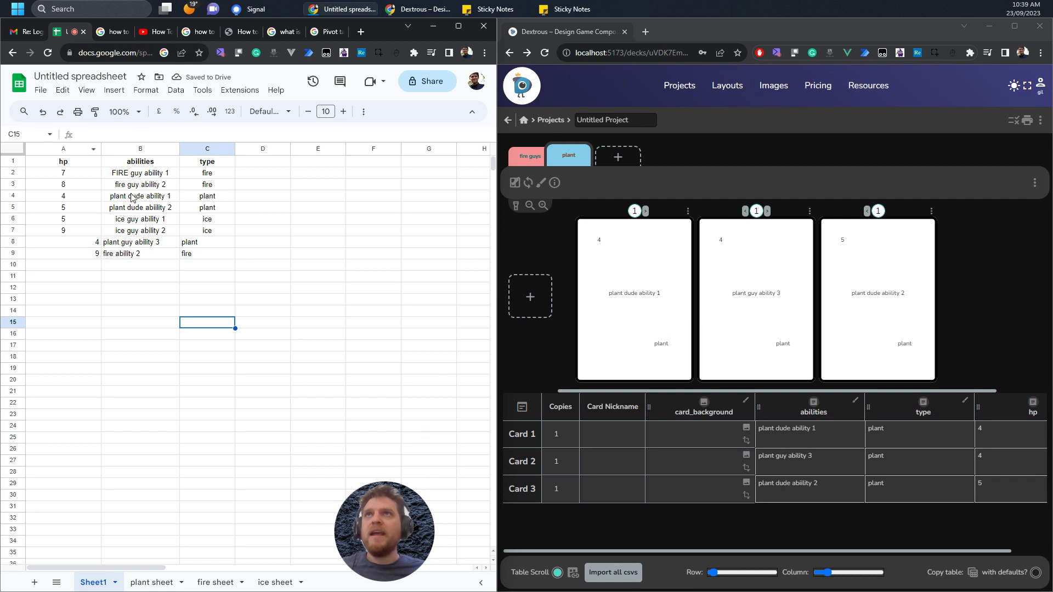
Step: Widen the fire sheet pivot's source range to Sheet1!A1:C99
{"action": "left_click", "coordinate": [216, 583]}
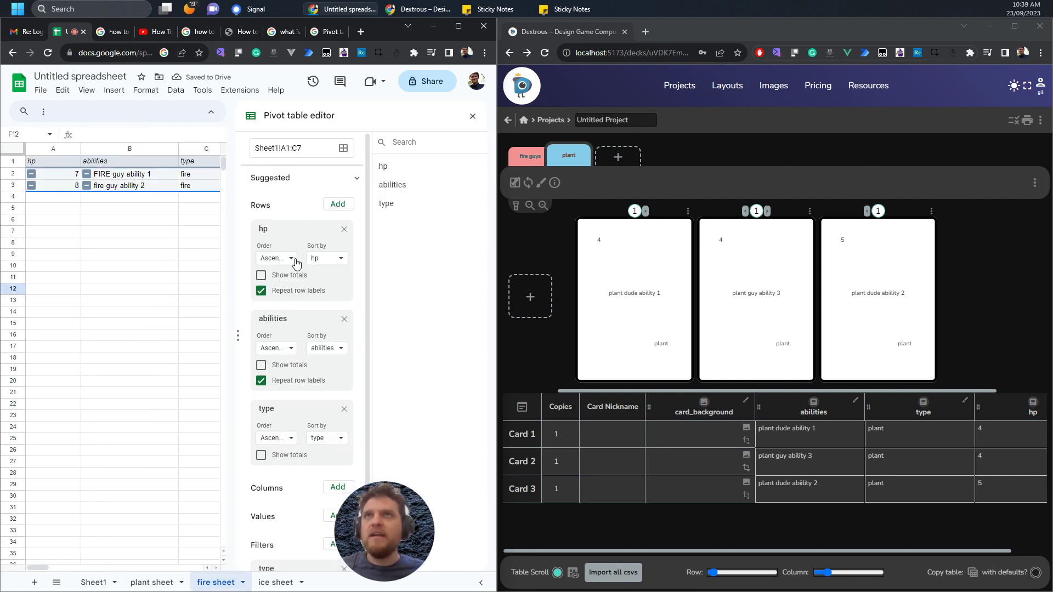
{"action": "left_click", "coordinate": [311, 149]}
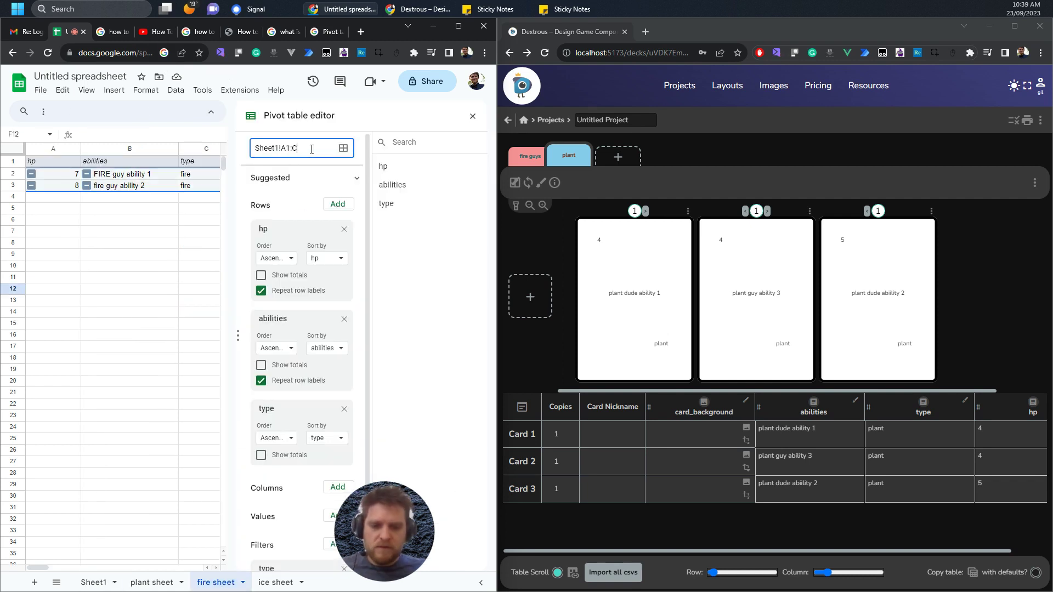
{"action": "type", "text": "99"}
{"action": "key", "text": "Return"}
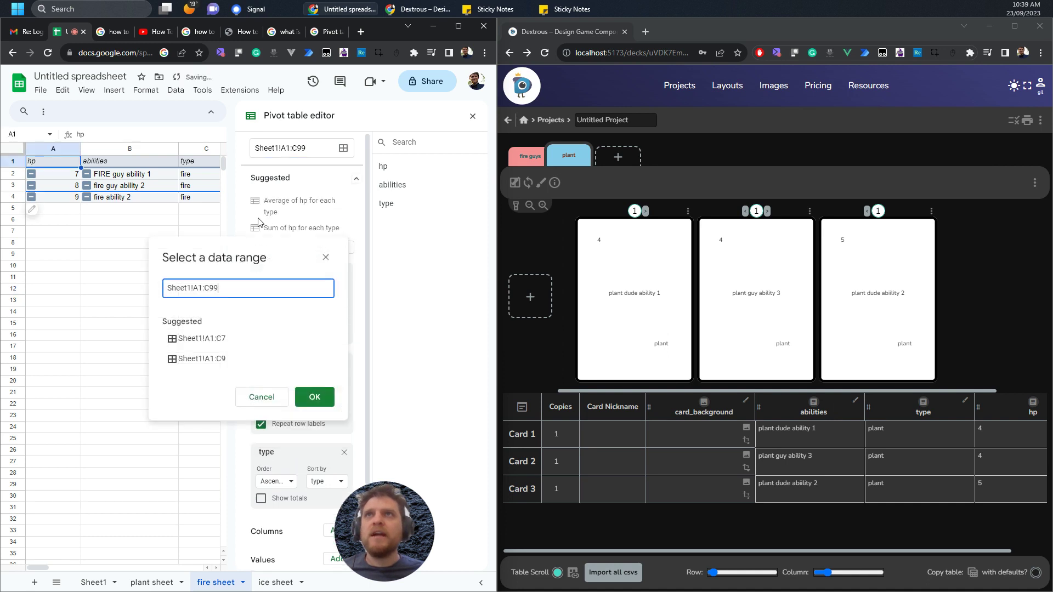
{"action": "left_click", "coordinate": [313, 395]}
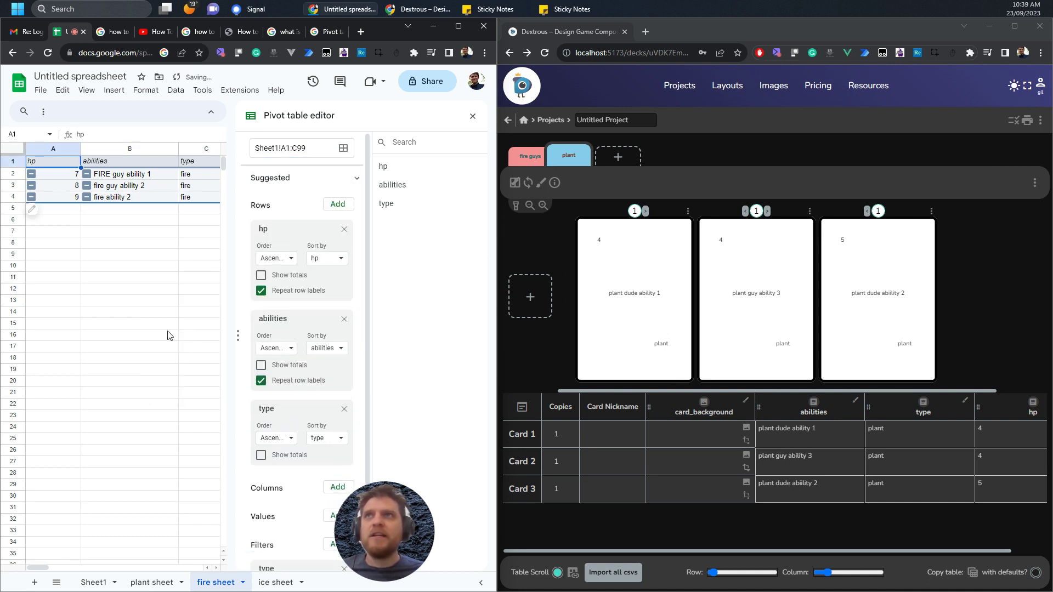
{"action": "left_click", "coordinate": [153, 303]}
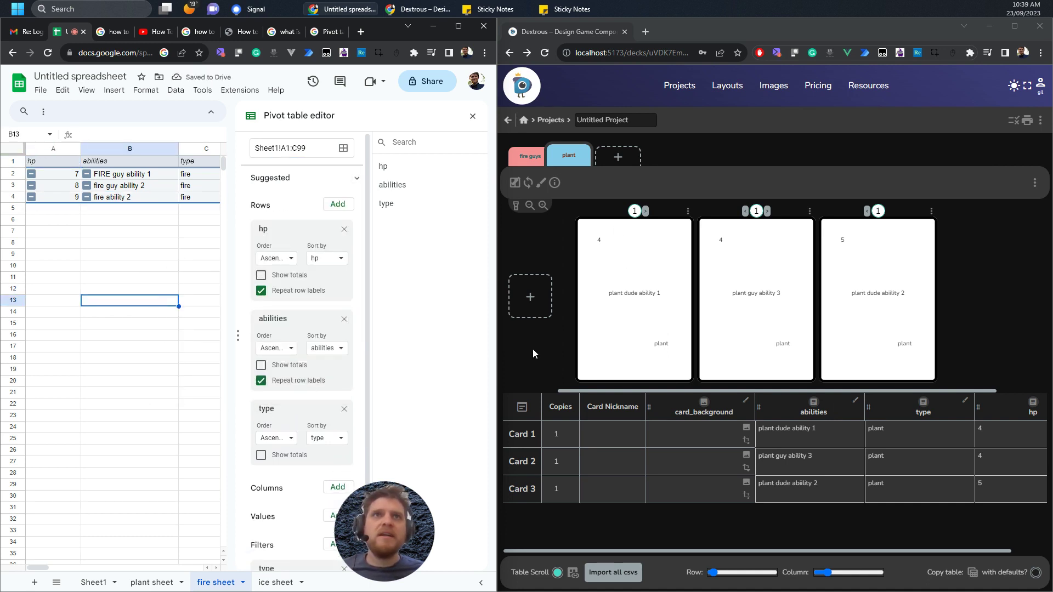
Step: Re-import all CSVs and check that the fire guys deck now shows cards 7, 8 and 9
{"action": "left_click", "coordinate": [533, 157]}
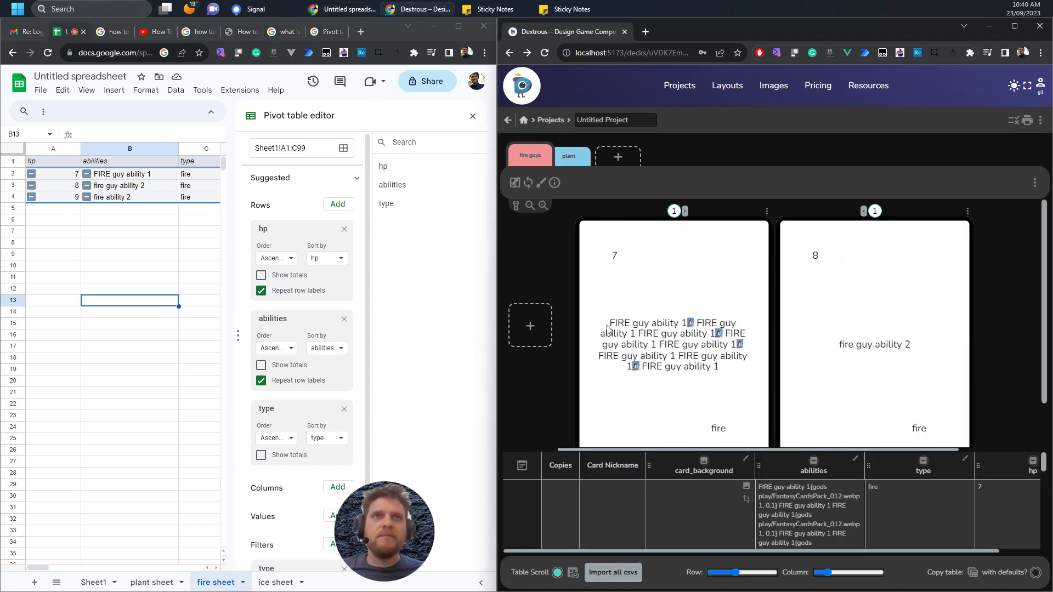
{"action": "left_click", "coordinate": [708, 373]}
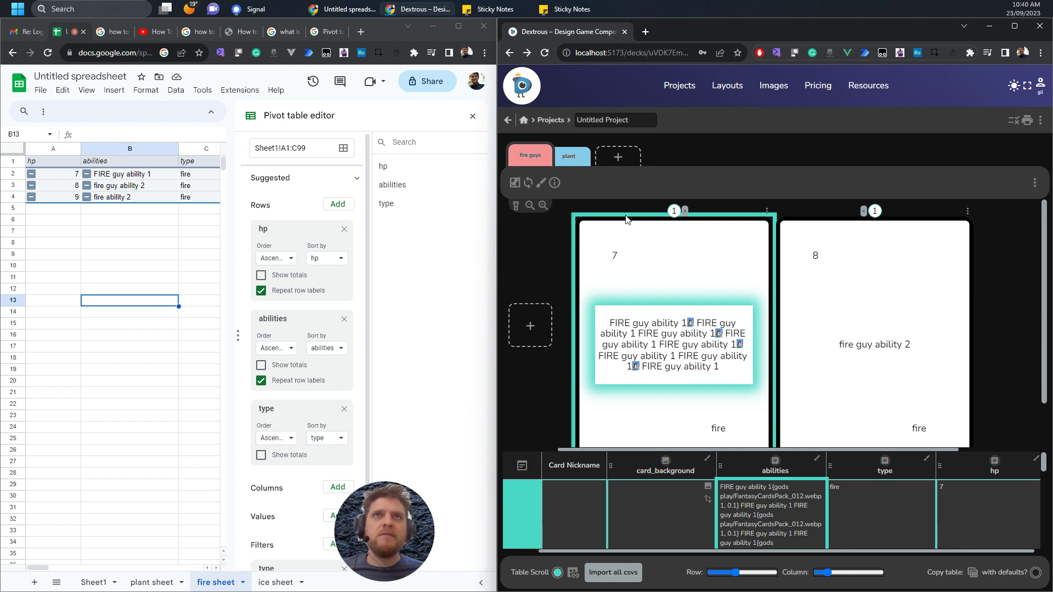
{"action": "left_click", "coordinate": [613, 573]}
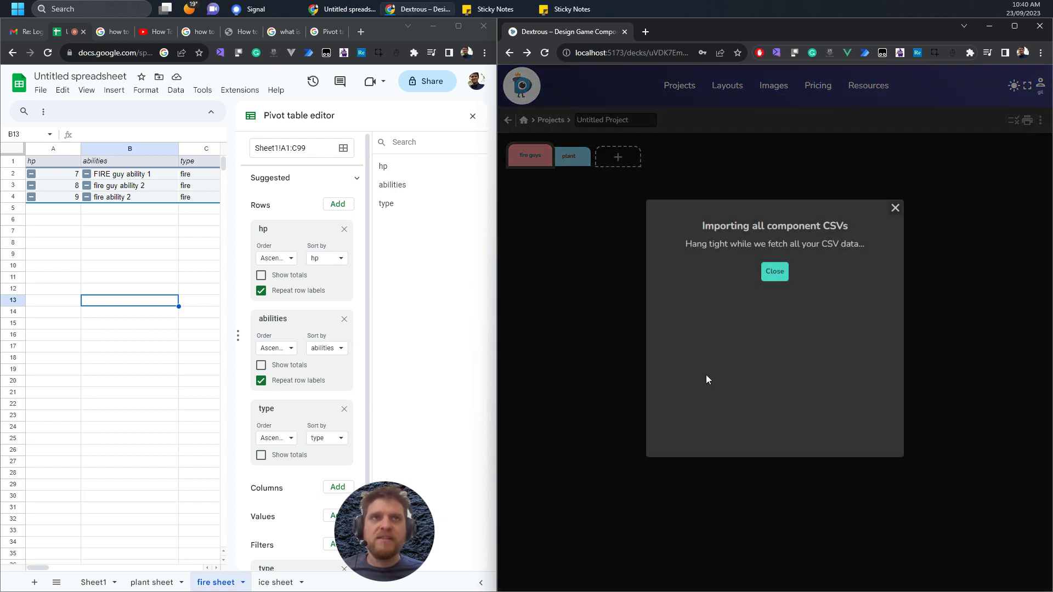
{"action": "left_click", "coordinate": [775, 271]}
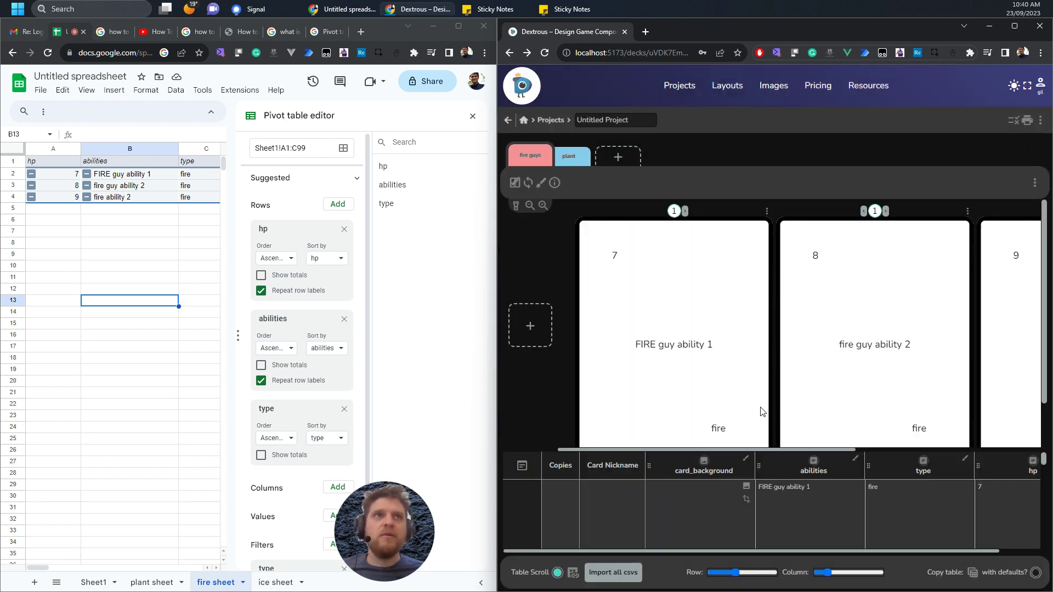
{"action": "mouse_move", "coordinate": [737, 447]}
{"action": "left_mouse_down"}
{"action": "mouse_move", "coordinate": [808, 448]}
{"action": "mouse_move", "coordinate": [720, 454]}
{"action": "left_mouse_up"}
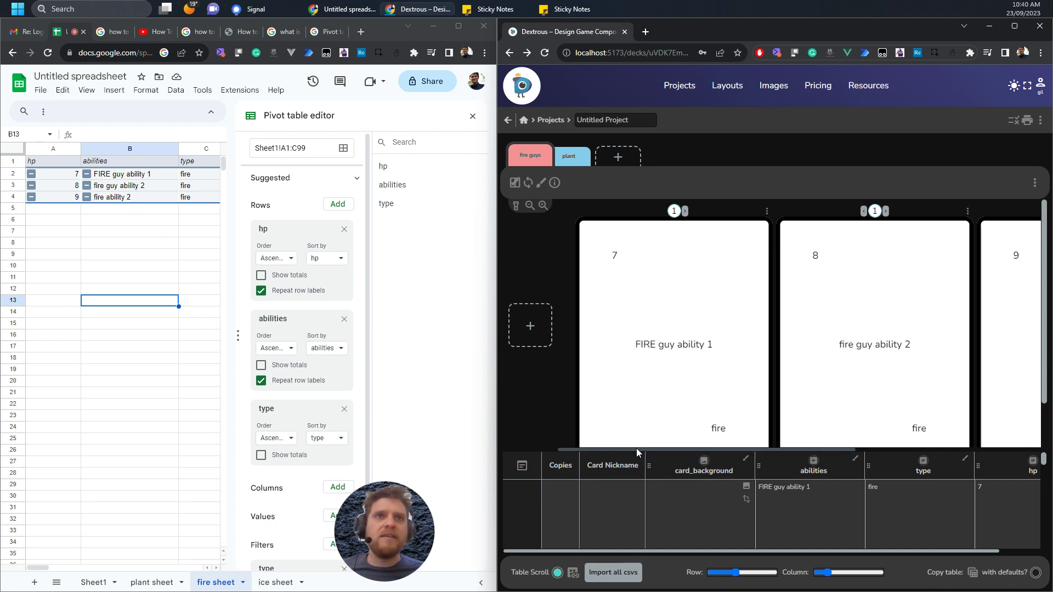
{"action": "mouse_move", "coordinate": [636, 449]}
{"action": "left_mouse_down"}
{"action": "mouse_move", "coordinate": [739, 447]}
{"action": "mouse_move", "coordinate": [651, 450]}
{"action": "left_mouse_up"}
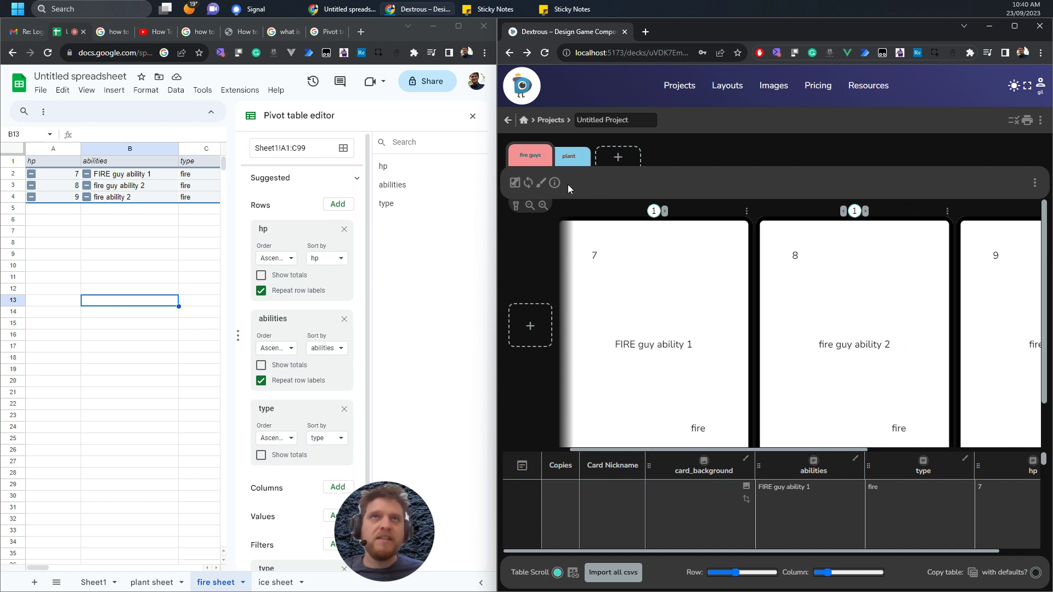
Step: Return to the plant deck showing its three cards
{"action": "left_click", "coordinate": [574, 158]}
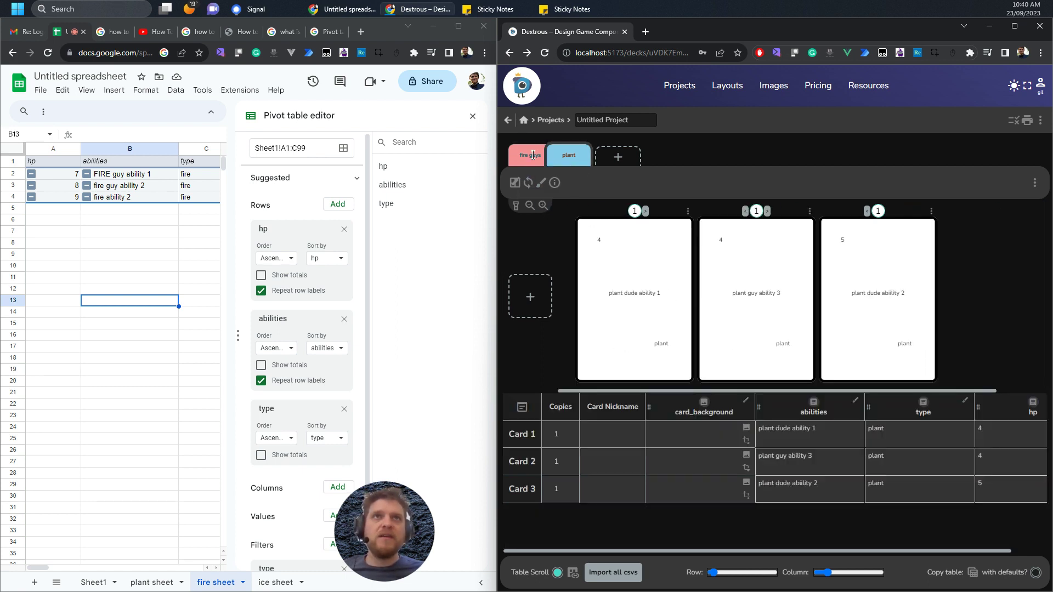
{"action": "left_click", "coordinate": [533, 157]}
{"action": "left_click", "coordinate": [548, 157]}
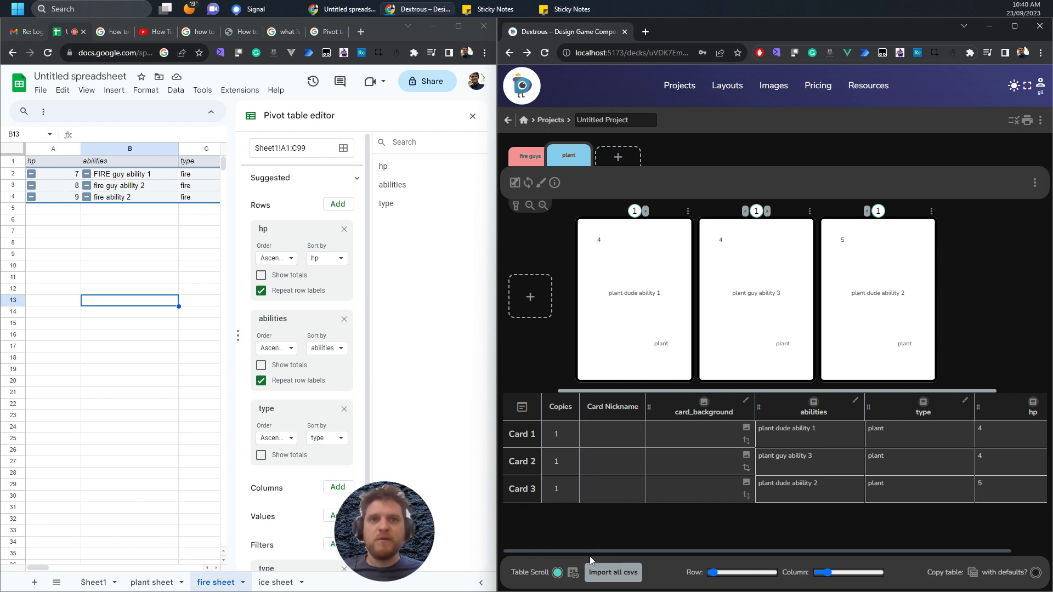